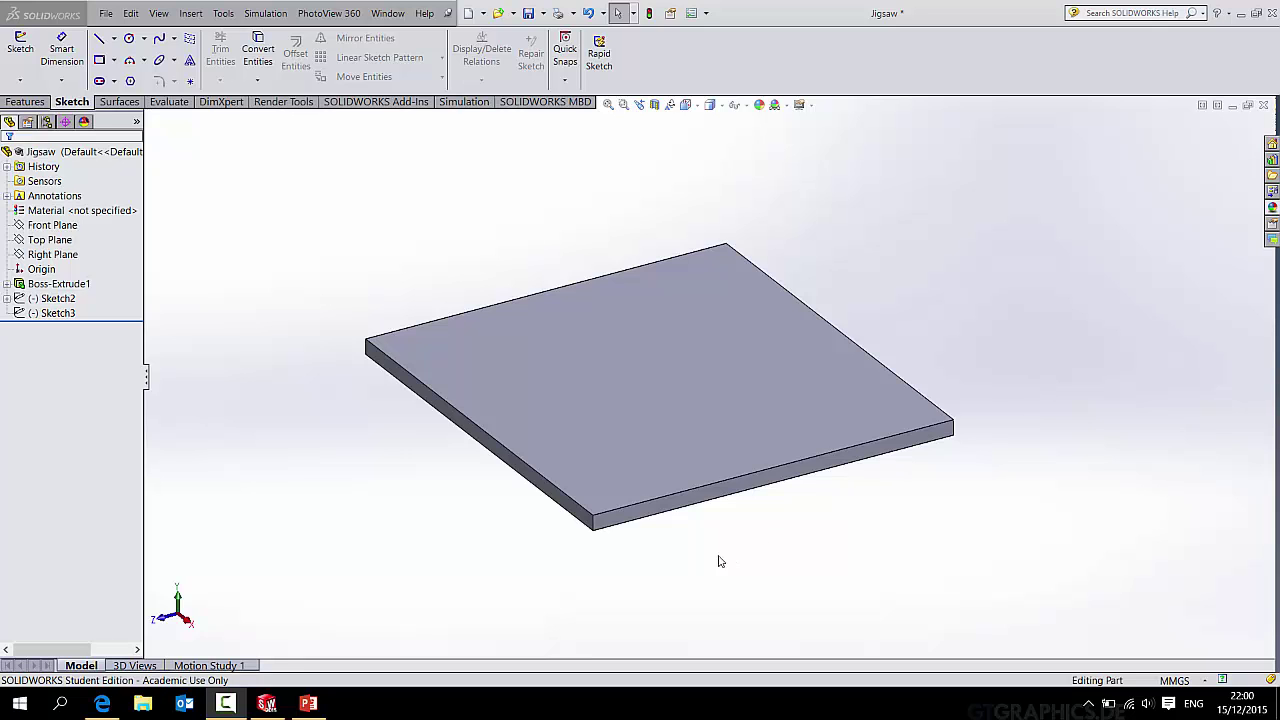
Start a new sketch on the plate's top face
middle_drag(691, 526, 644, 475)
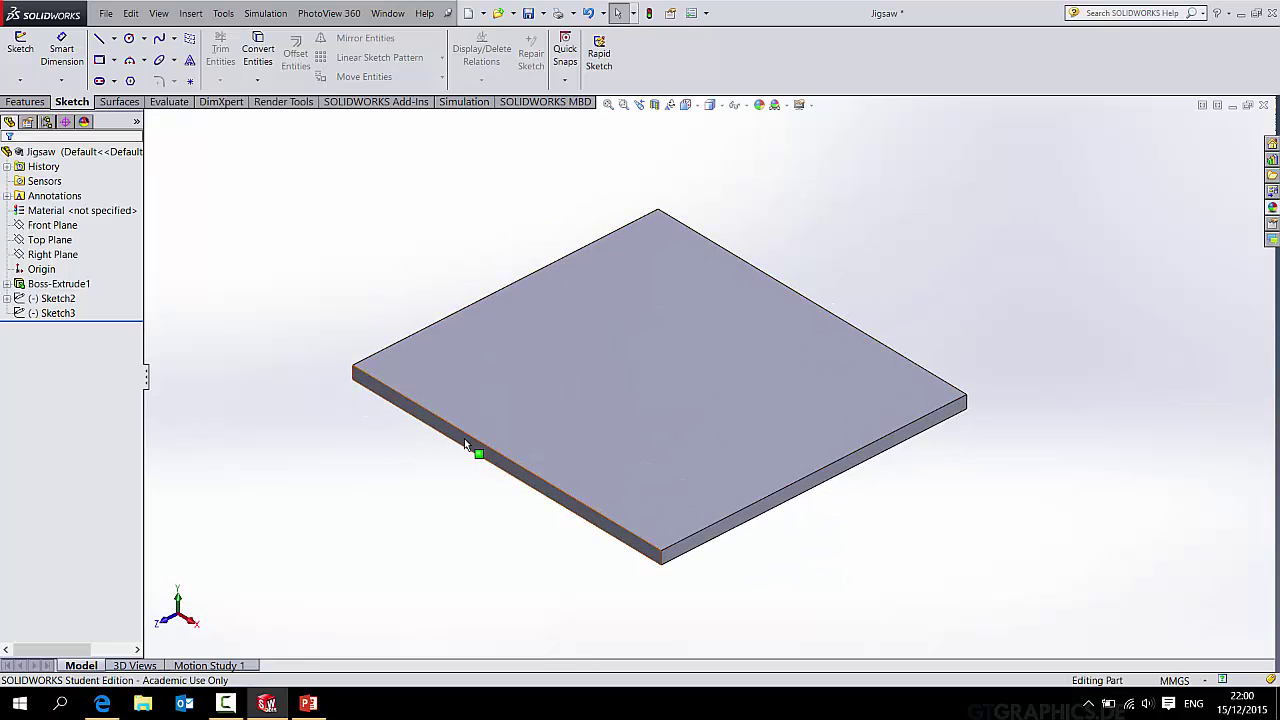
middle_drag(591, 354, 720, 400)
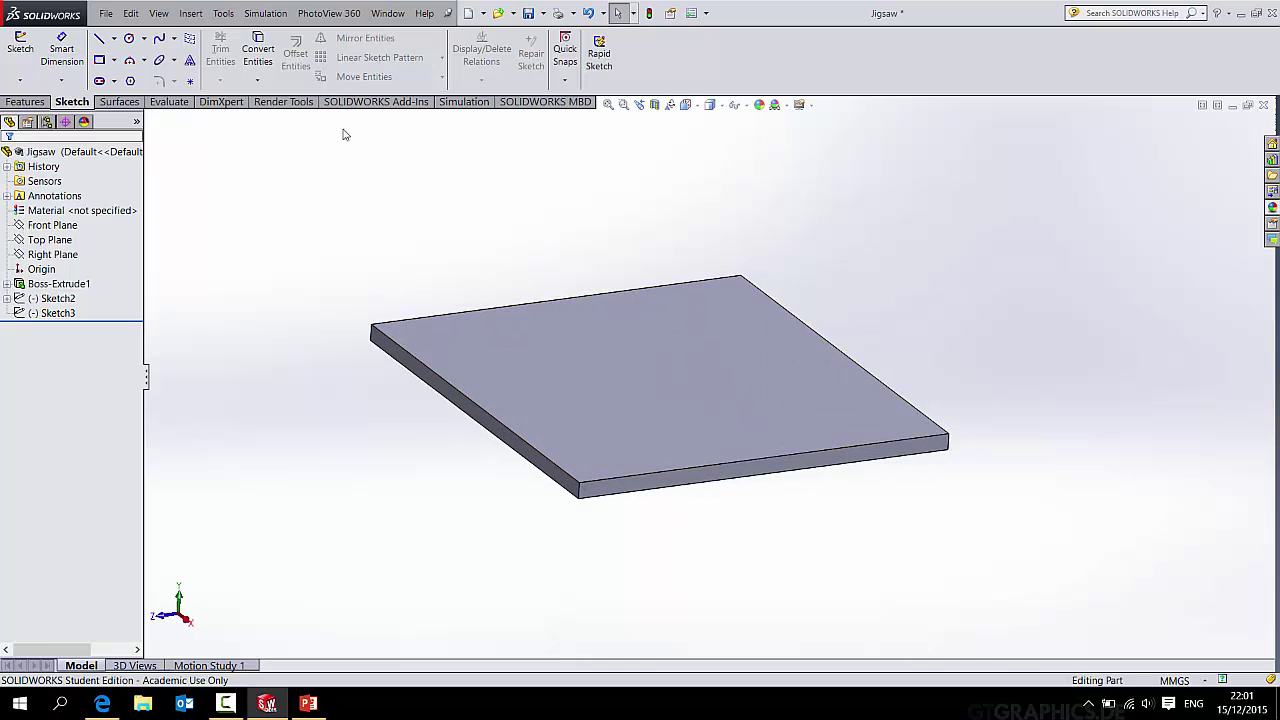
click(20, 45)
click(601, 320)
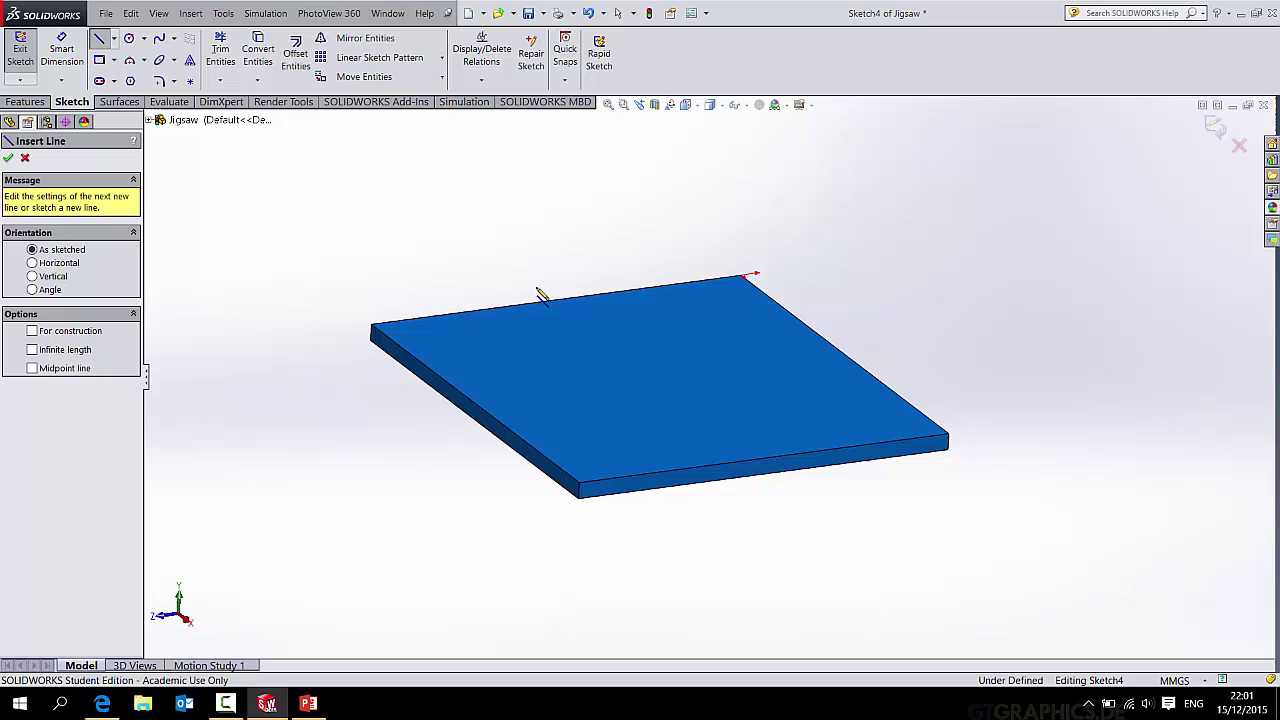
Insert the 7x9puzzletemplate picture into the sketch
click(223, 13)
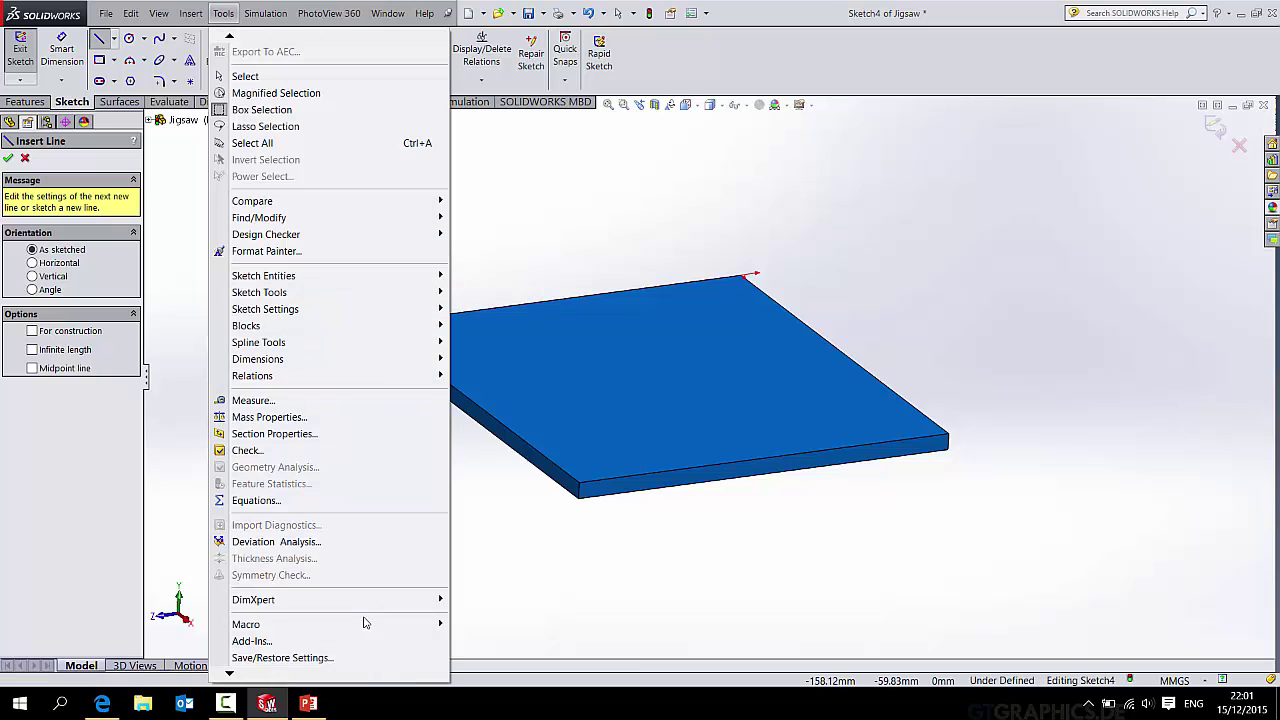
mouse_move(291, 292)
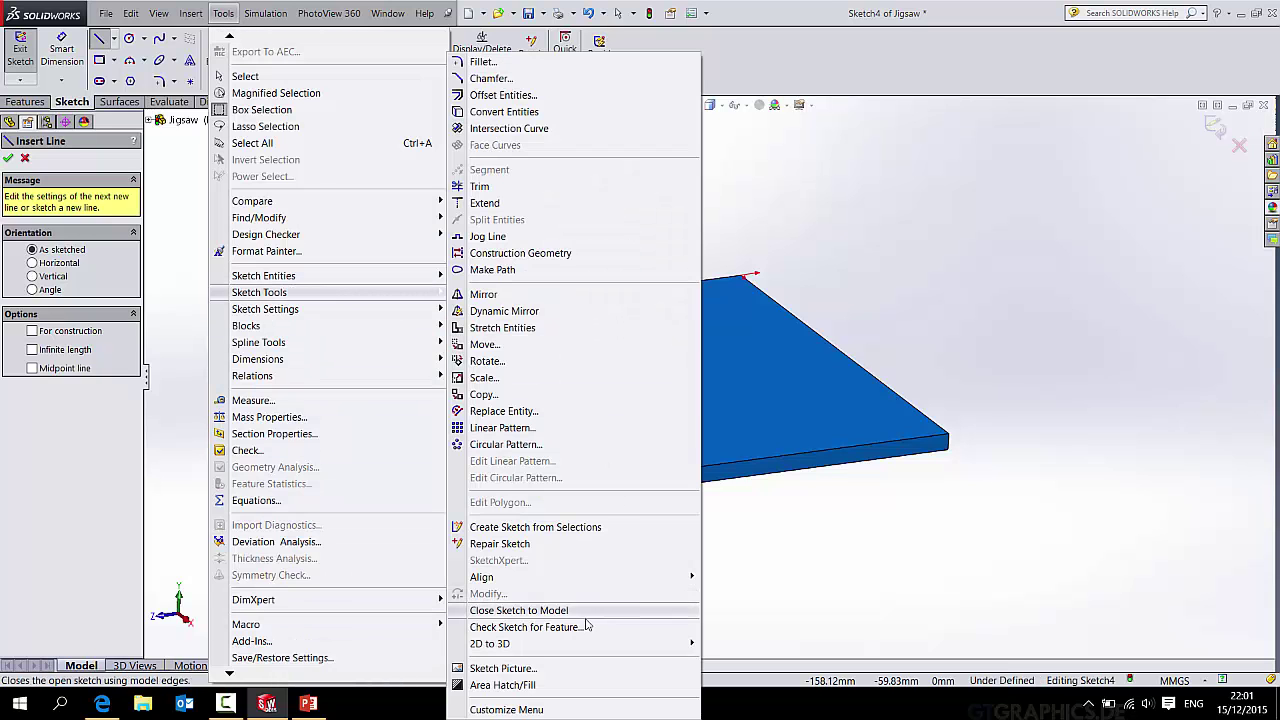
click(502, 668)
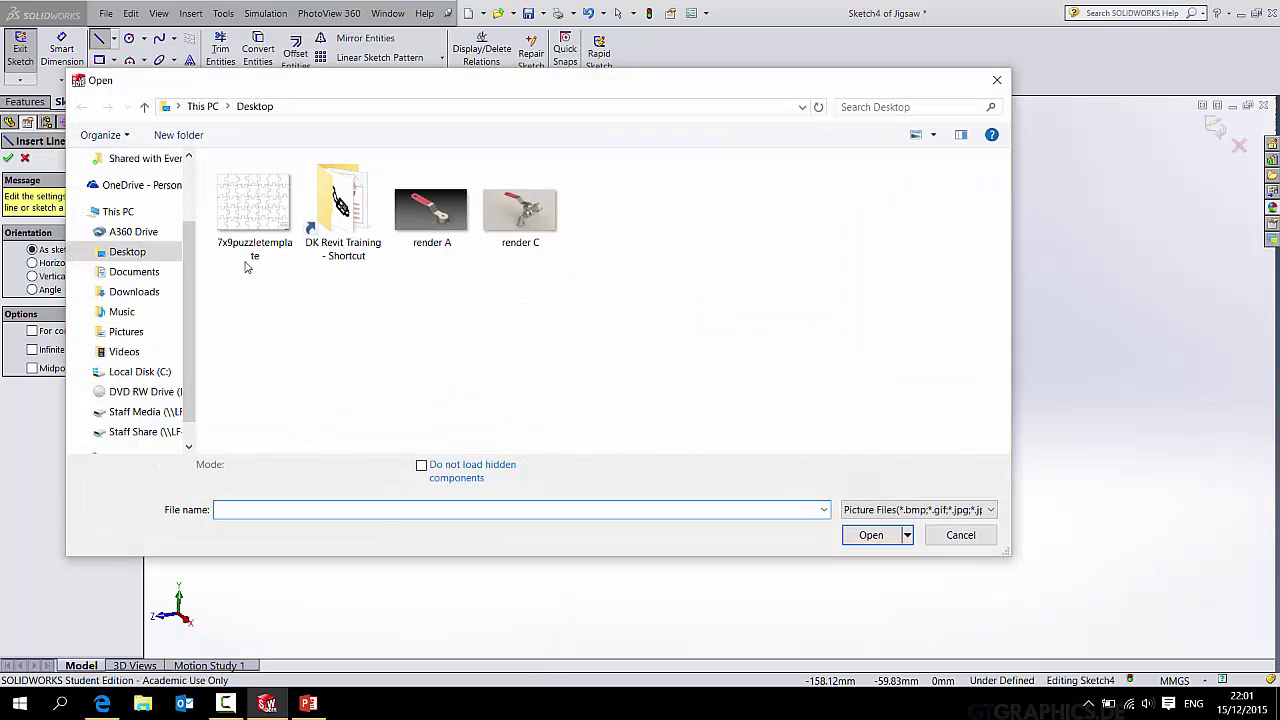
double_click(245, 211)
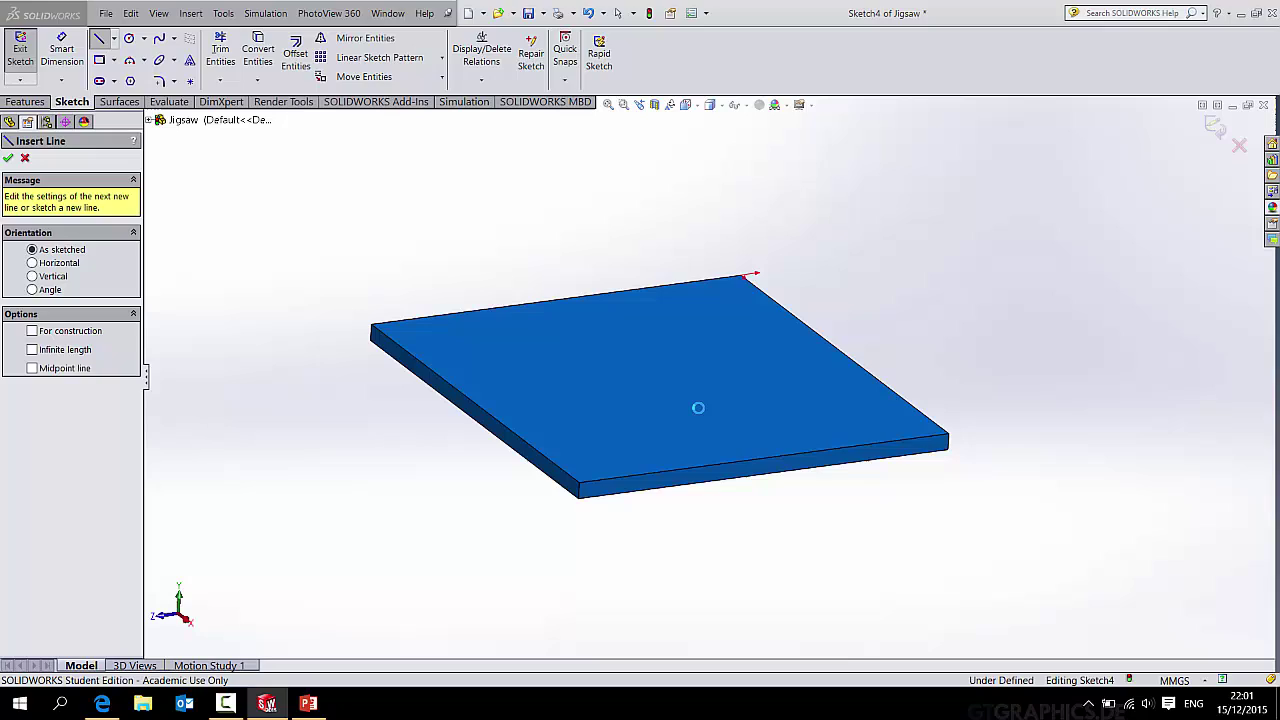
Move, enlarge and rotate the jigsaw picture toward the plate
scroll(698, 407, up, 5)
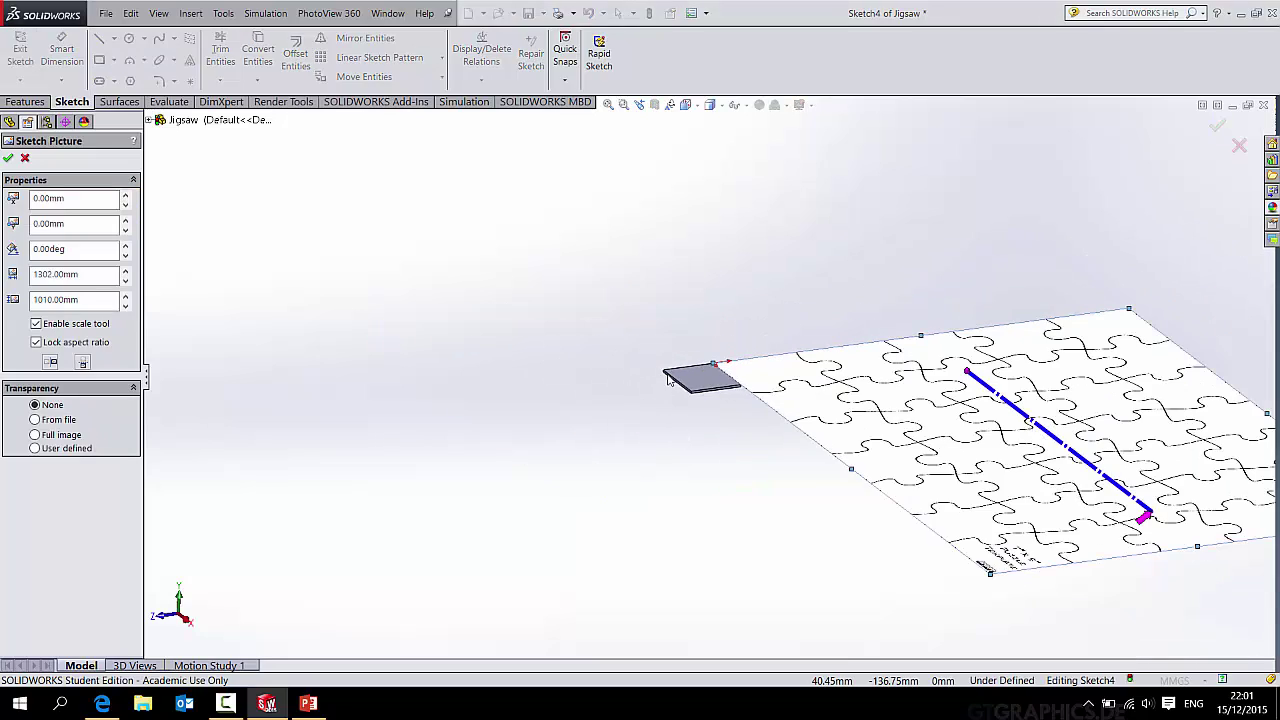
mouse_move(668, 378)
middle_down()
mouse_move(871, 516)
mouse_move(880, 560)
mouse_move(849, 460)
middle_up()
scroll(891, 557, up, 4)
scroll(849, 460, down, 3)
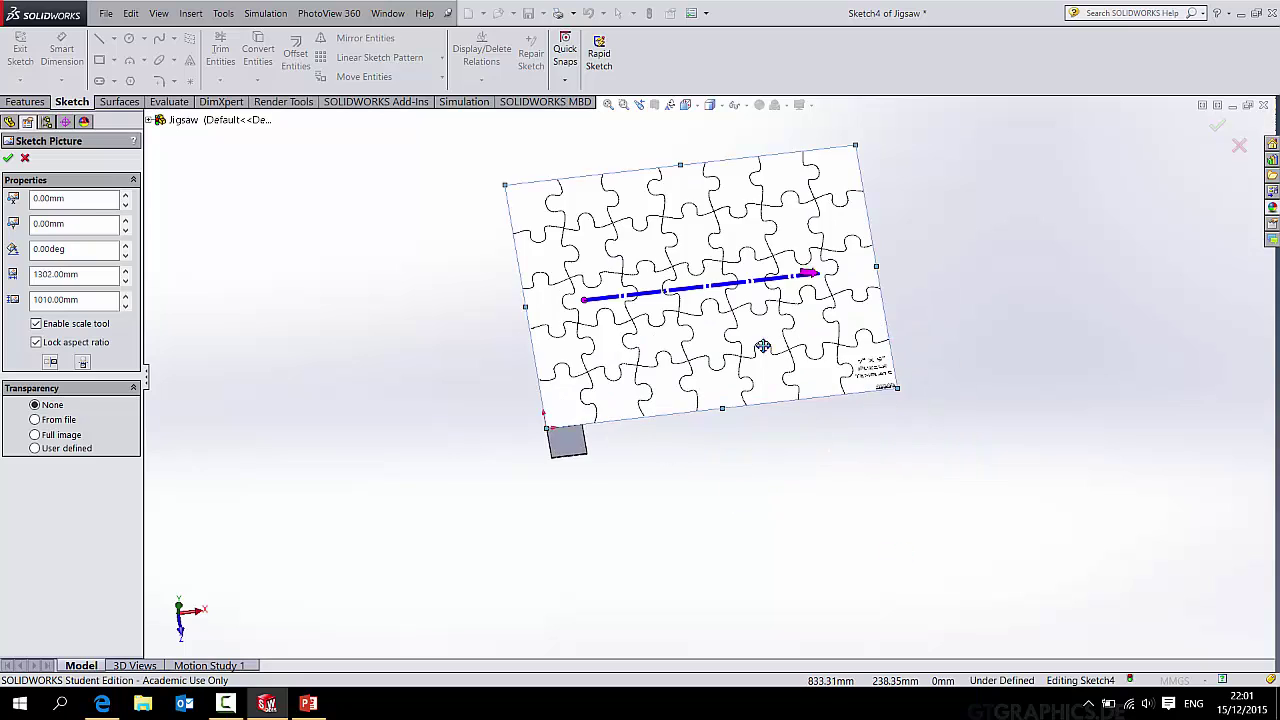
mouse_move(763, 345)
mouse_down()
mouse_move(793, 366)
mouse_move(766, 363)
mouse_move(765, 374)
mouse_up()
scroll(768, 372, up, 2)
scroll(690, 362, down, 5)
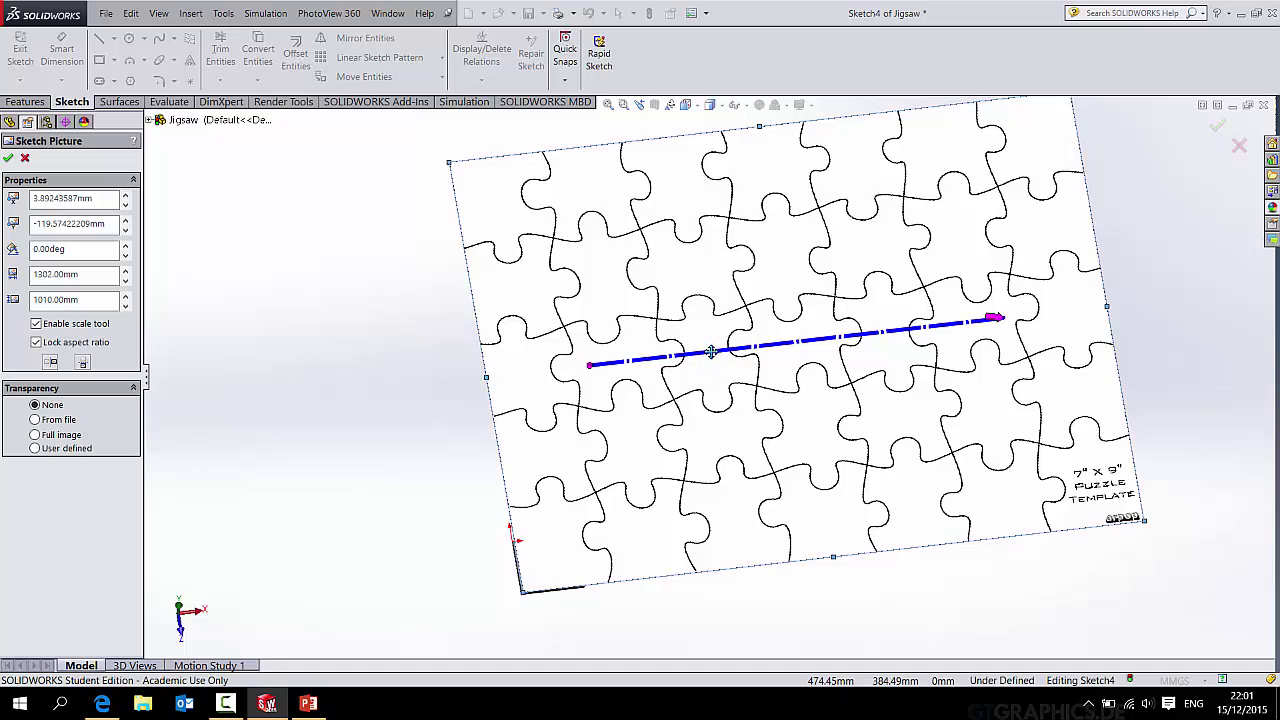
mouse_move(711, 351)
mouse_down()
mouse_move(721, 361)
mouse_move(730, 347)
mouse_move(718, 346)
mouse_move(733, 345)
mouse_up()
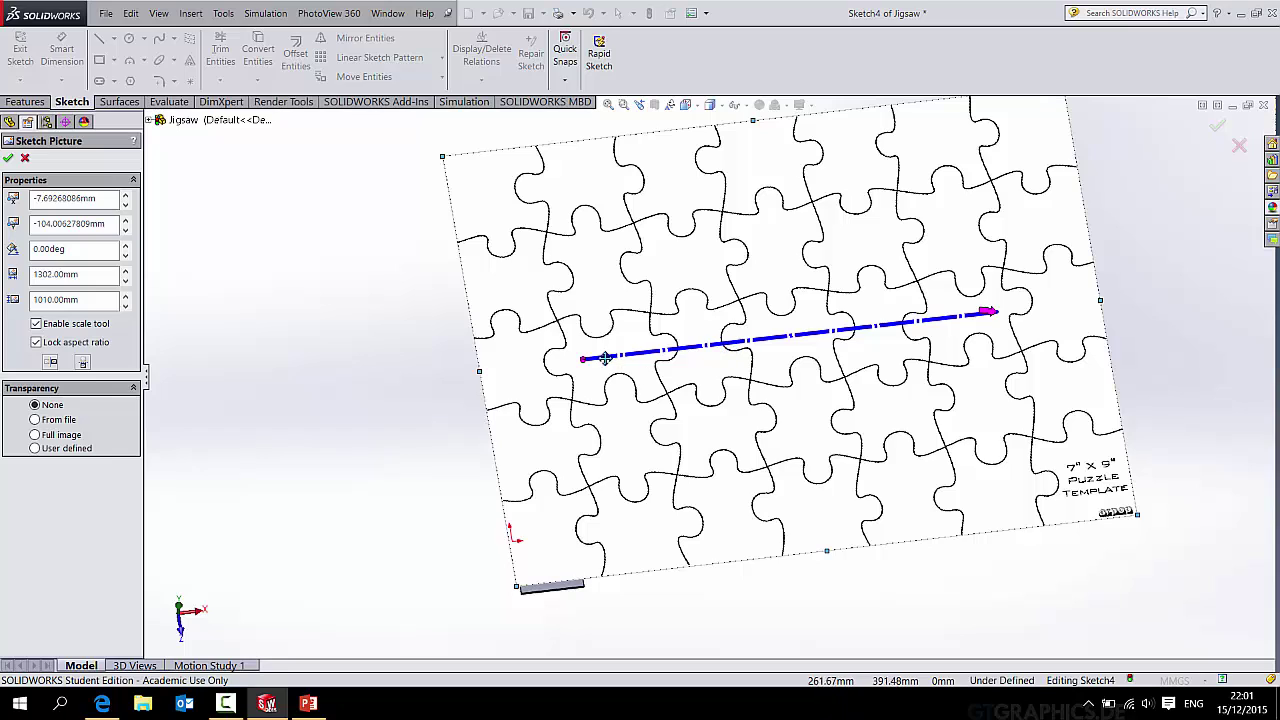
scroll(1024, 133, up, 3)
scroll(920, 163, down, 3)
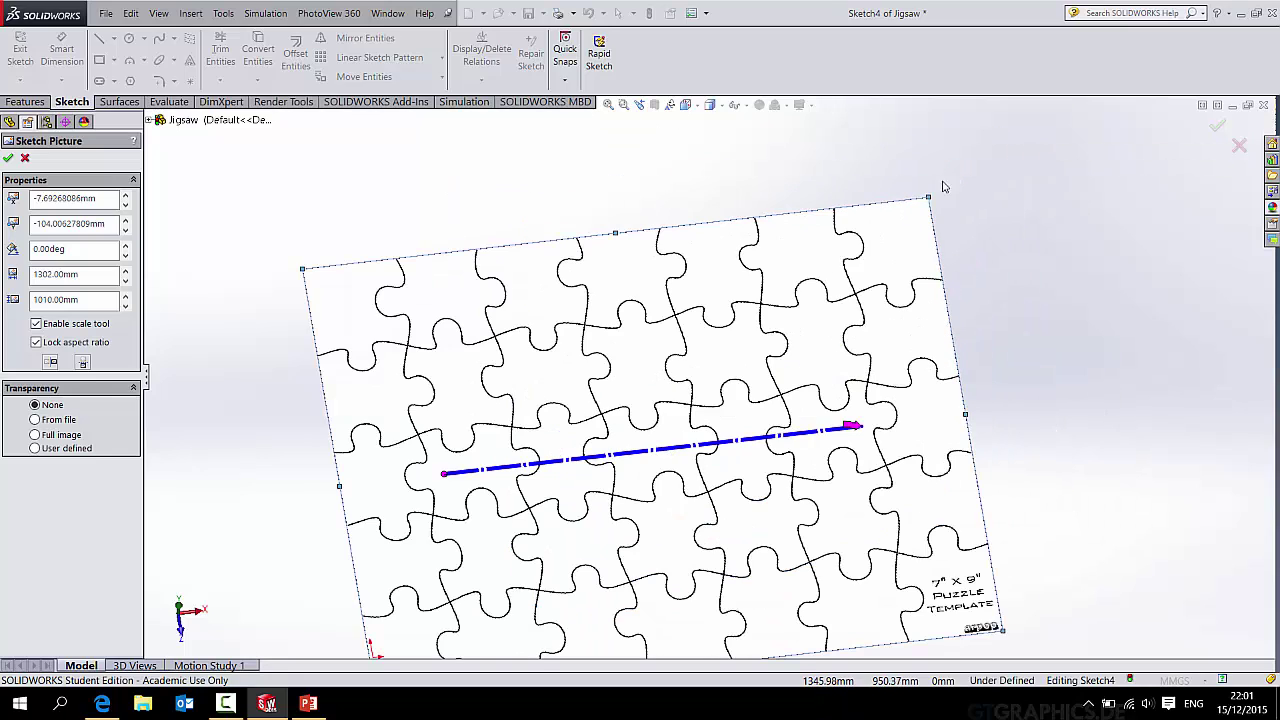
mouse_move(928, 197)
mouse_down()
mouse_move(895, 240)
mouse_move(922, 245)
mouse_move(1002, 160)
mouse_move(850, 330)
mouse_move(708, 524)
mouse_move(843, 517)
mouse_move(871, 449)
mouse_up()
scroll(791, 453, up, 3)
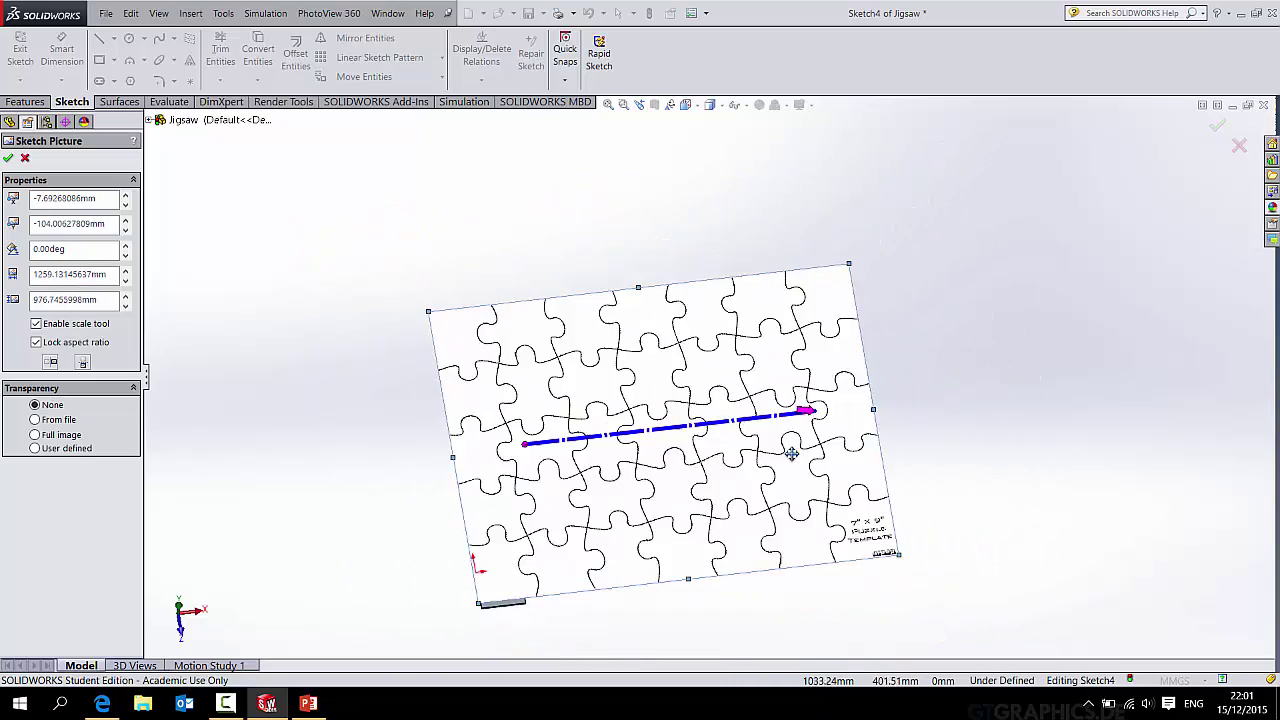
drag(766, 580, 720, 588)
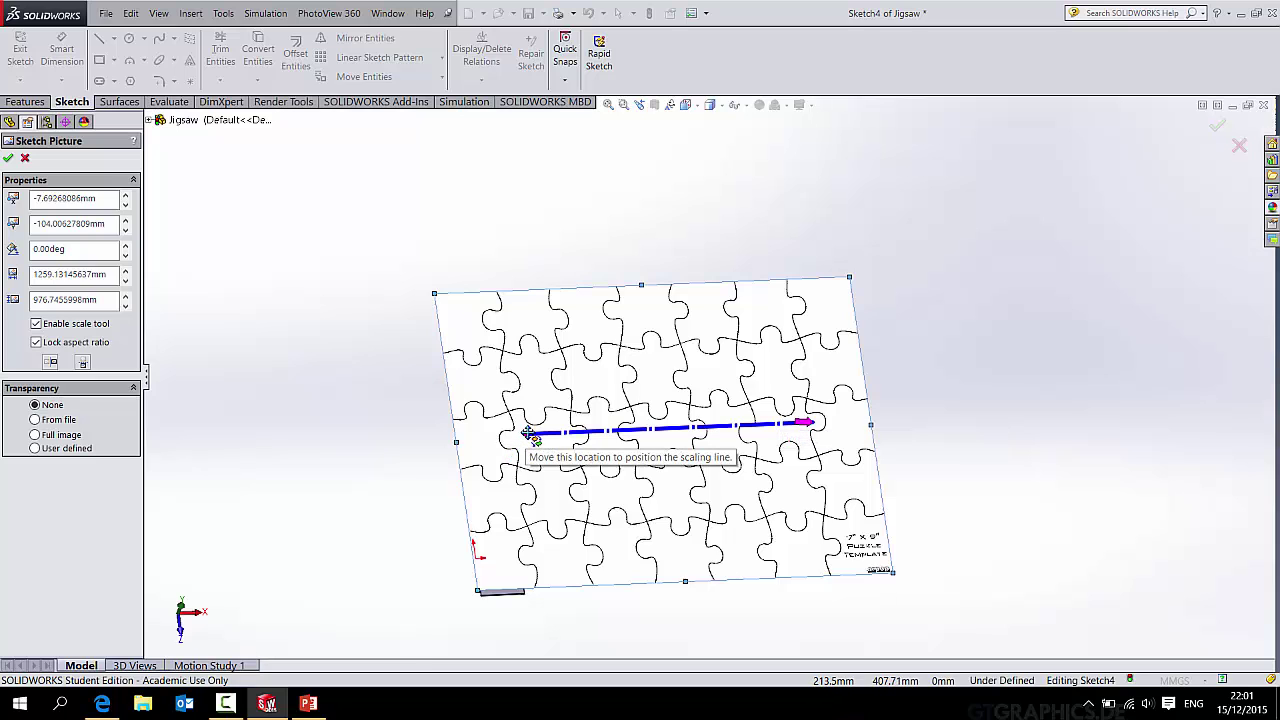
Scale the picture to 200 mm across its width and move it onto the plate
drag(525, 437, 458, 449)
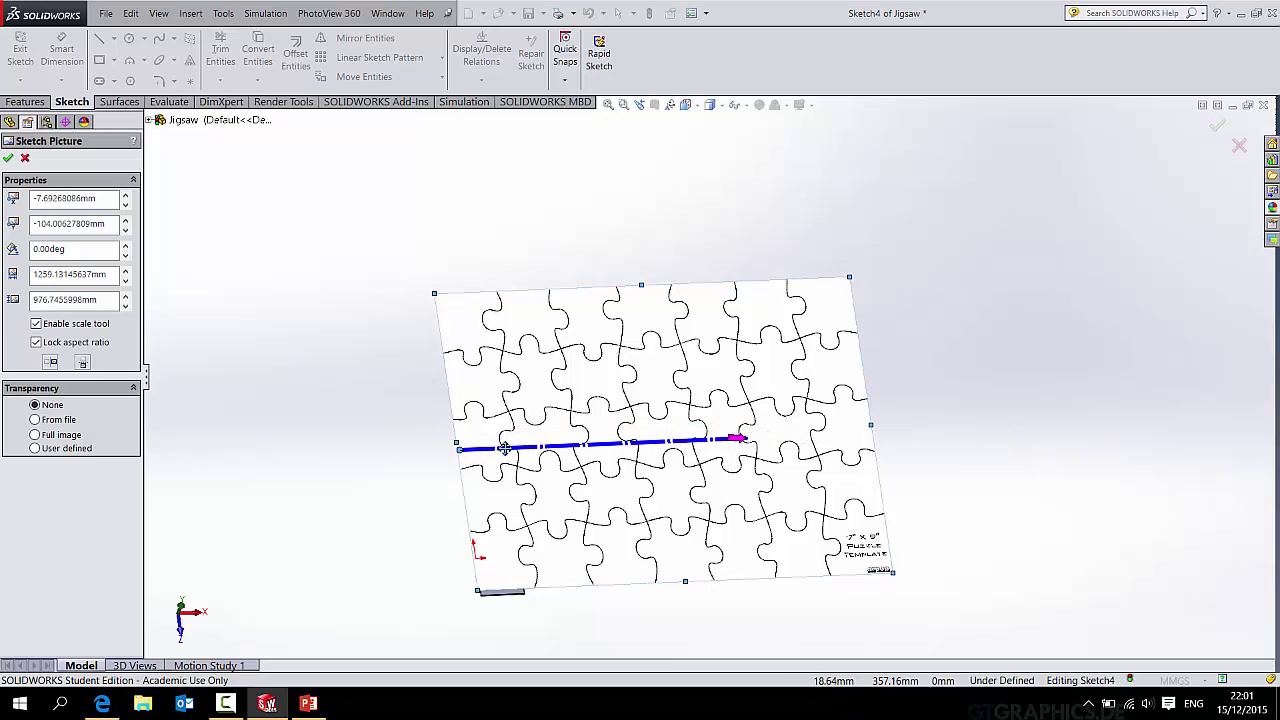
drag(741, 444, 882, 440)
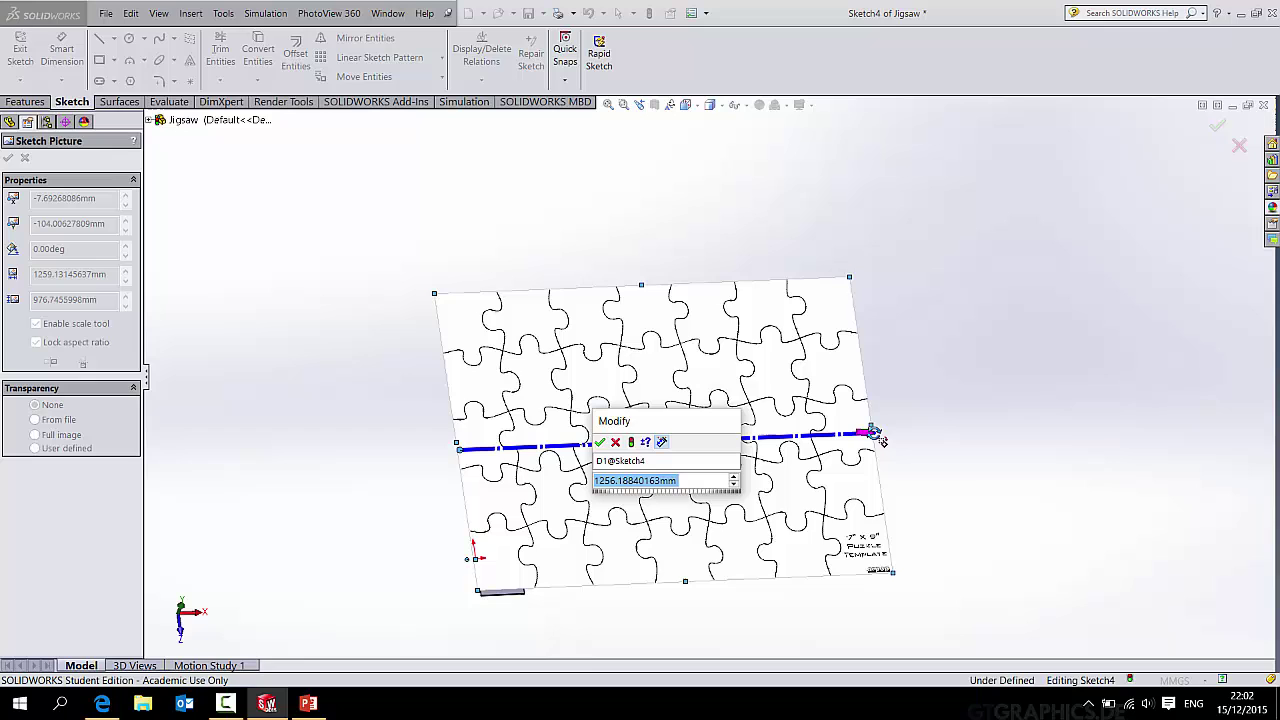
text(200)
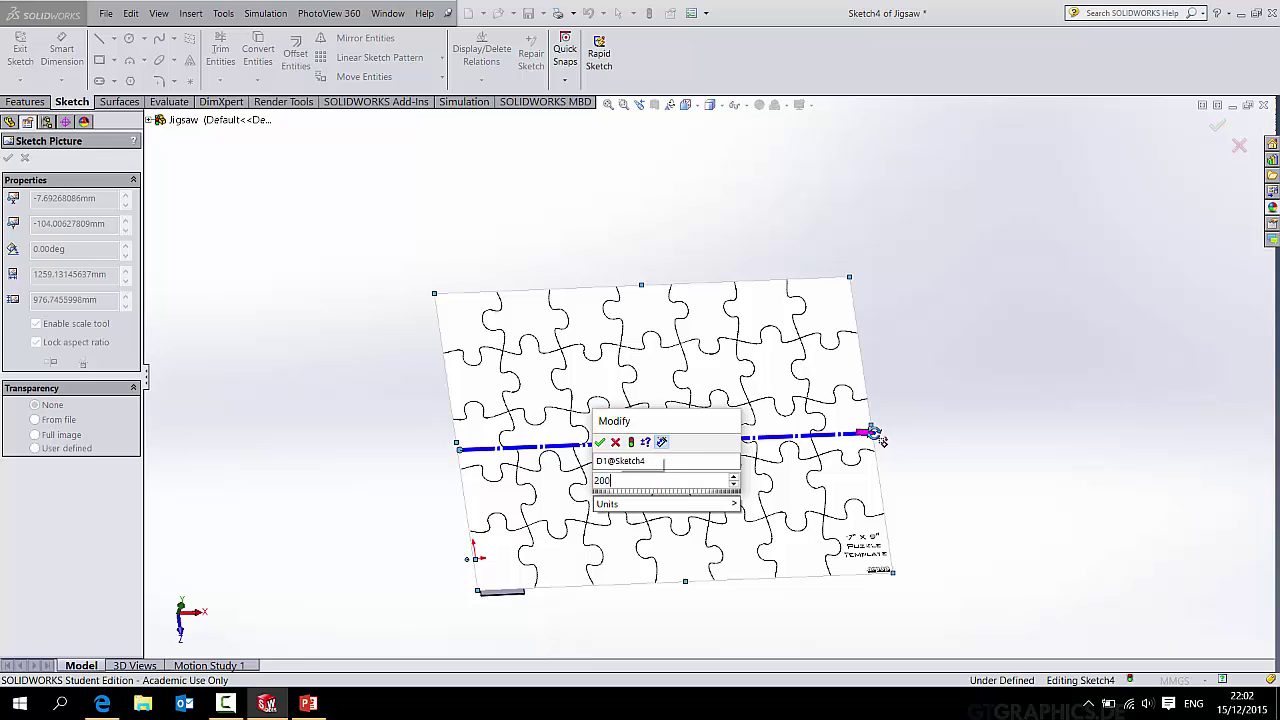
key(Return)
scroll(686, 526, up, 3)
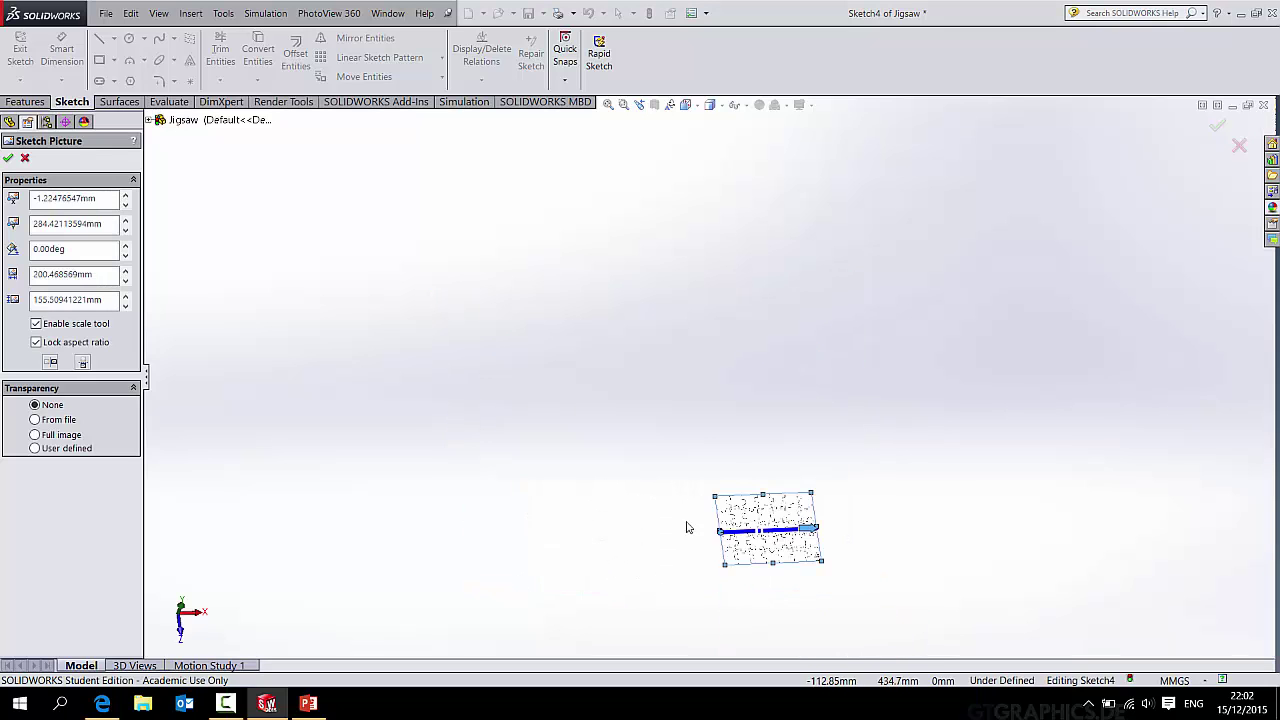
scroll(774, 557, down, 1)
scroll(777, 566, up, 2)
scroll(760, 484, down, 3)
mouse_move(714, 378)
mouse_down()
mouse_move(749, 446)
mouse_move(748, 650)
mouse_move(751, 600)
mouse_move(706, 482)
mouse_up()
Disable the scale tool and stretch the picture to 133.99 × 122.21 mm over the plate
scroll(709, 389, down, 1)
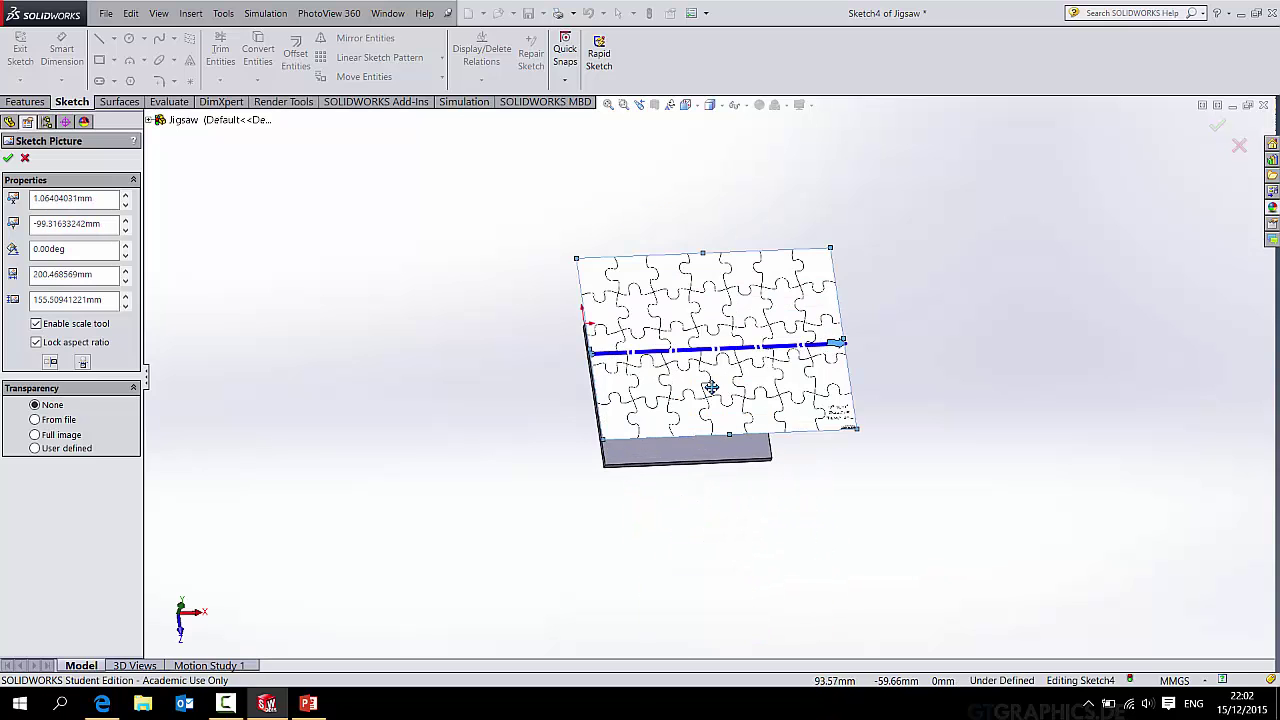
scroll(686, 329, down, 1)
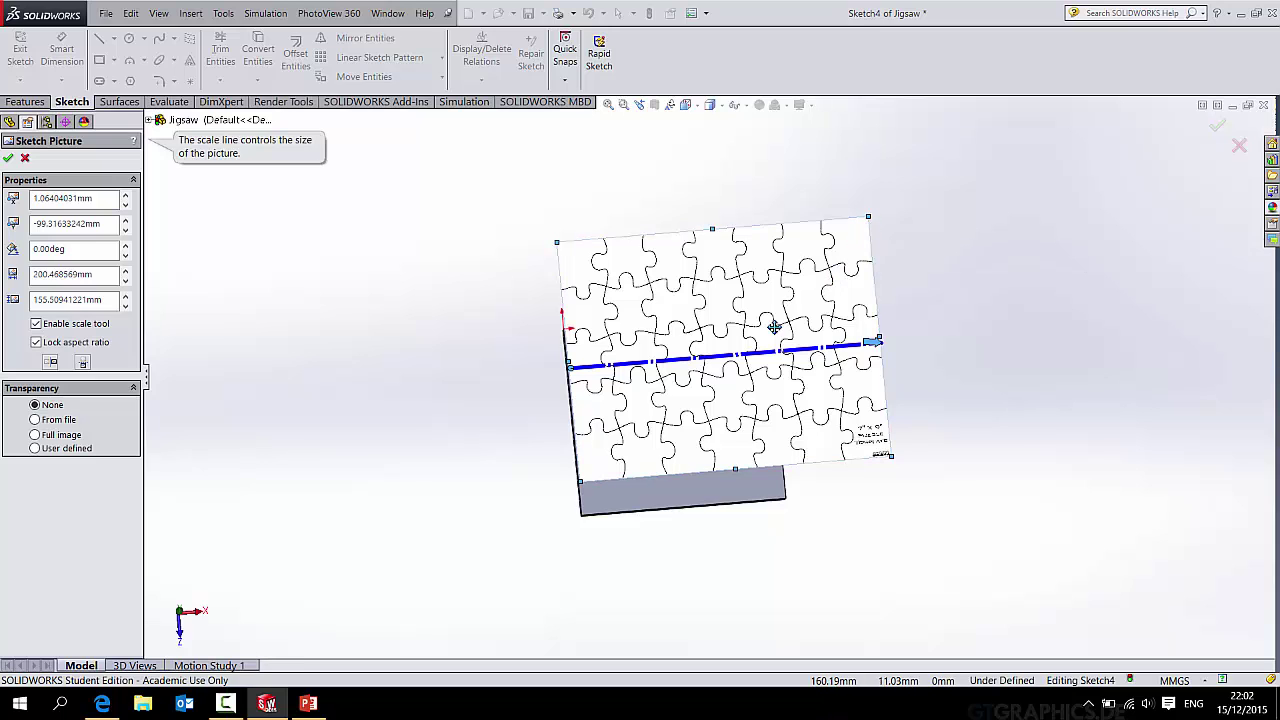
click(36, 325)
drag(652, 358, 652, 392)
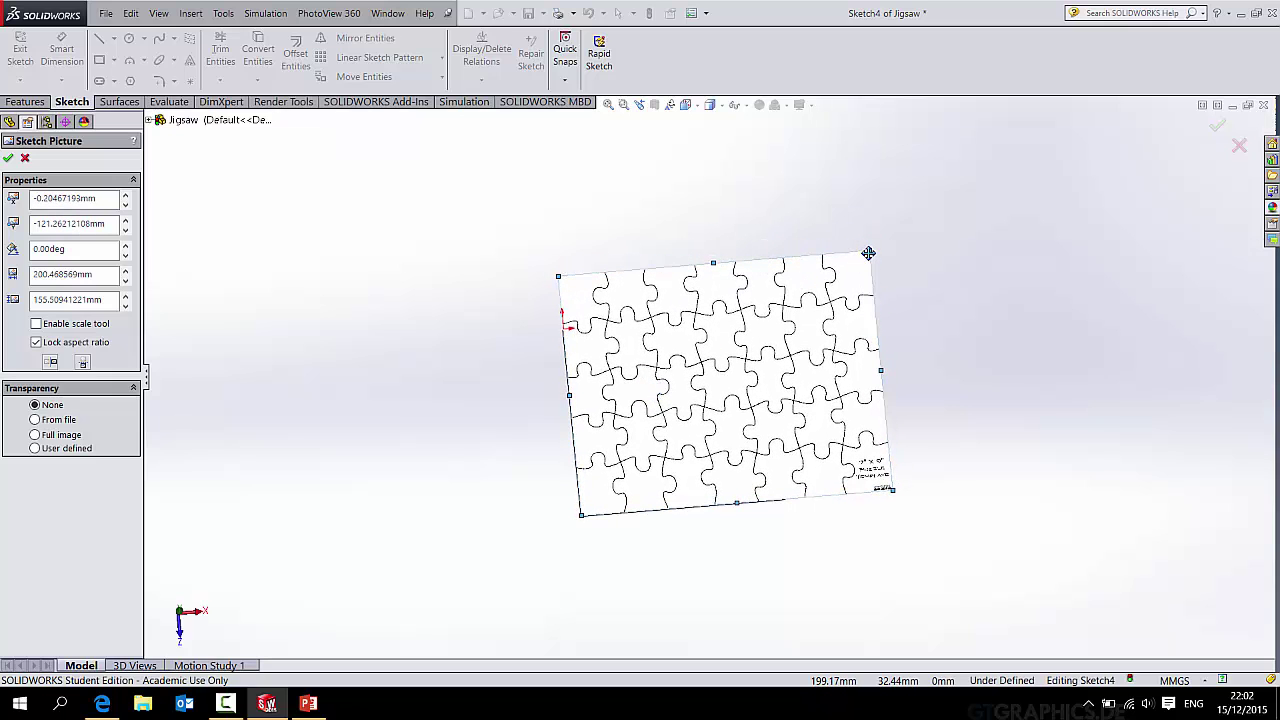
drag(868, 253, 778, 332)
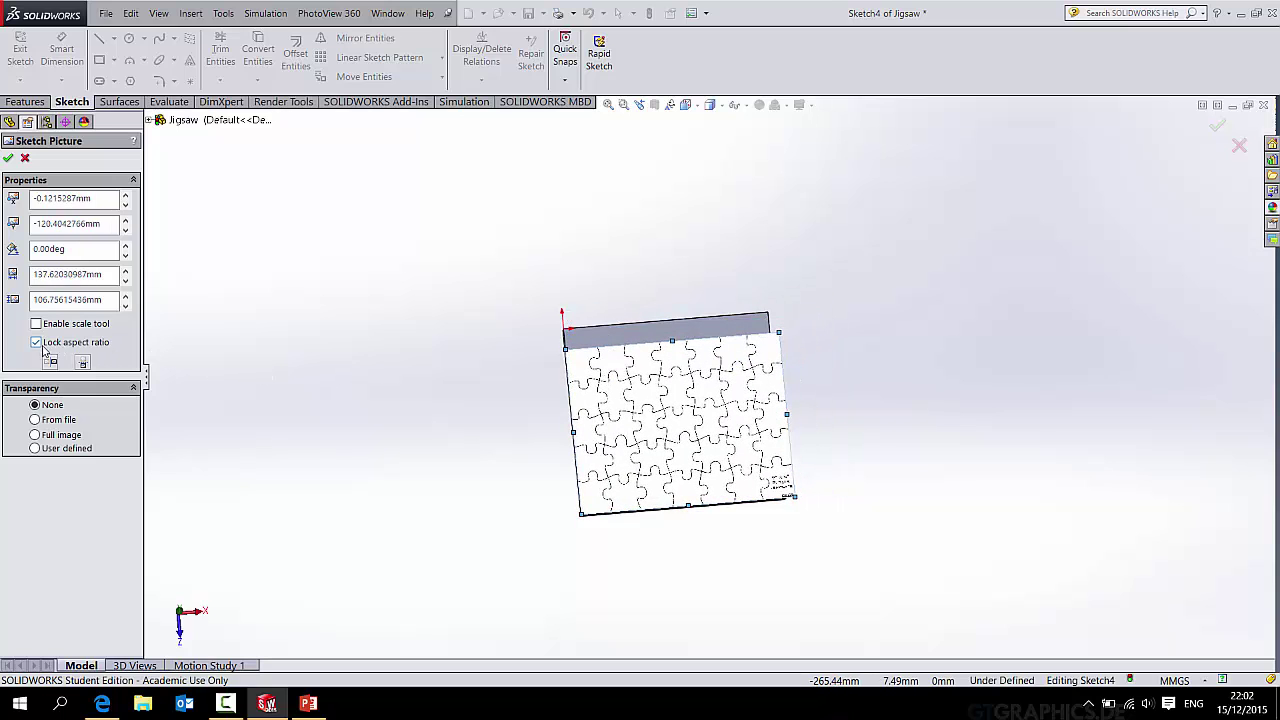
drag(605, 430, 603, 431)
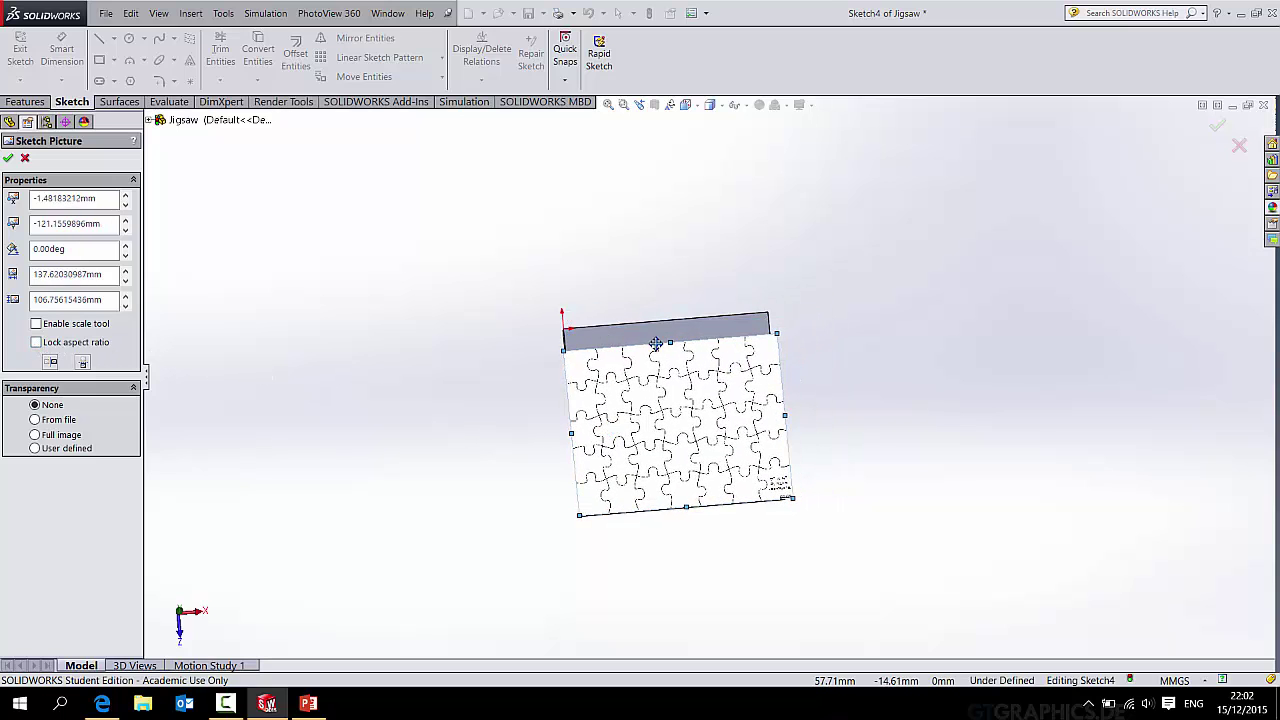
drag(670, 342, 669, 320)
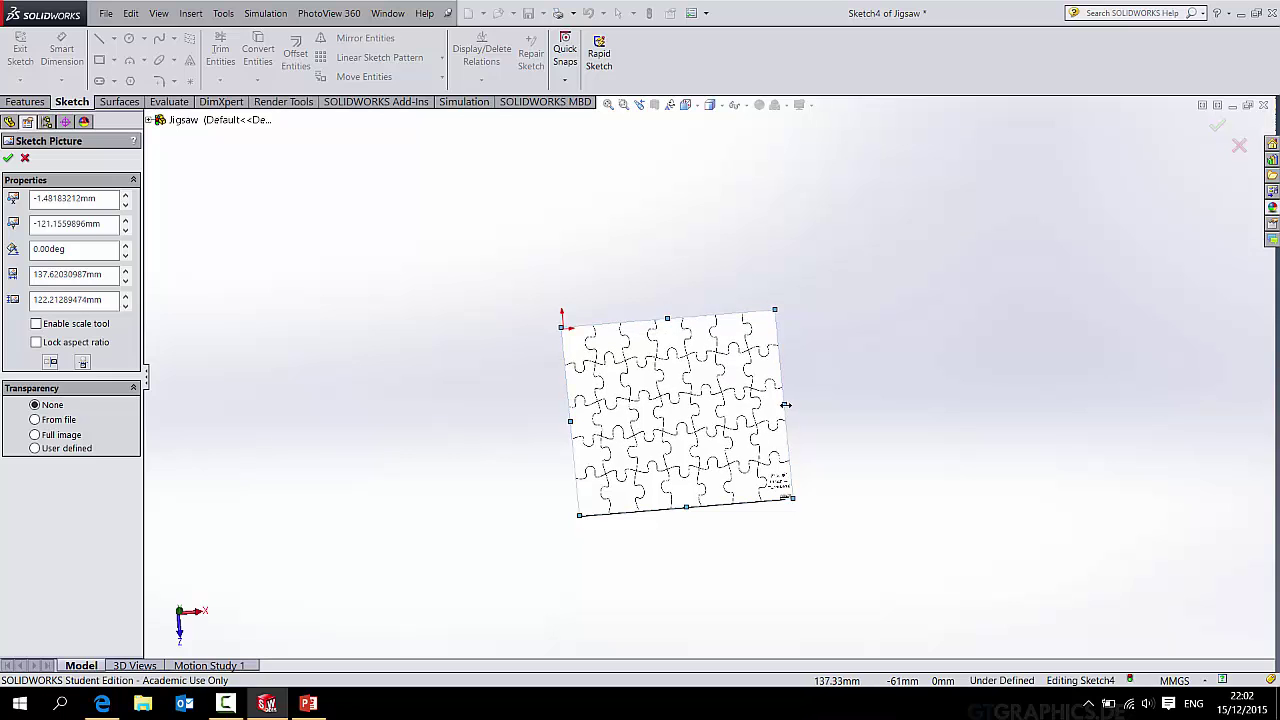
drag(786, 406, 778, 404)
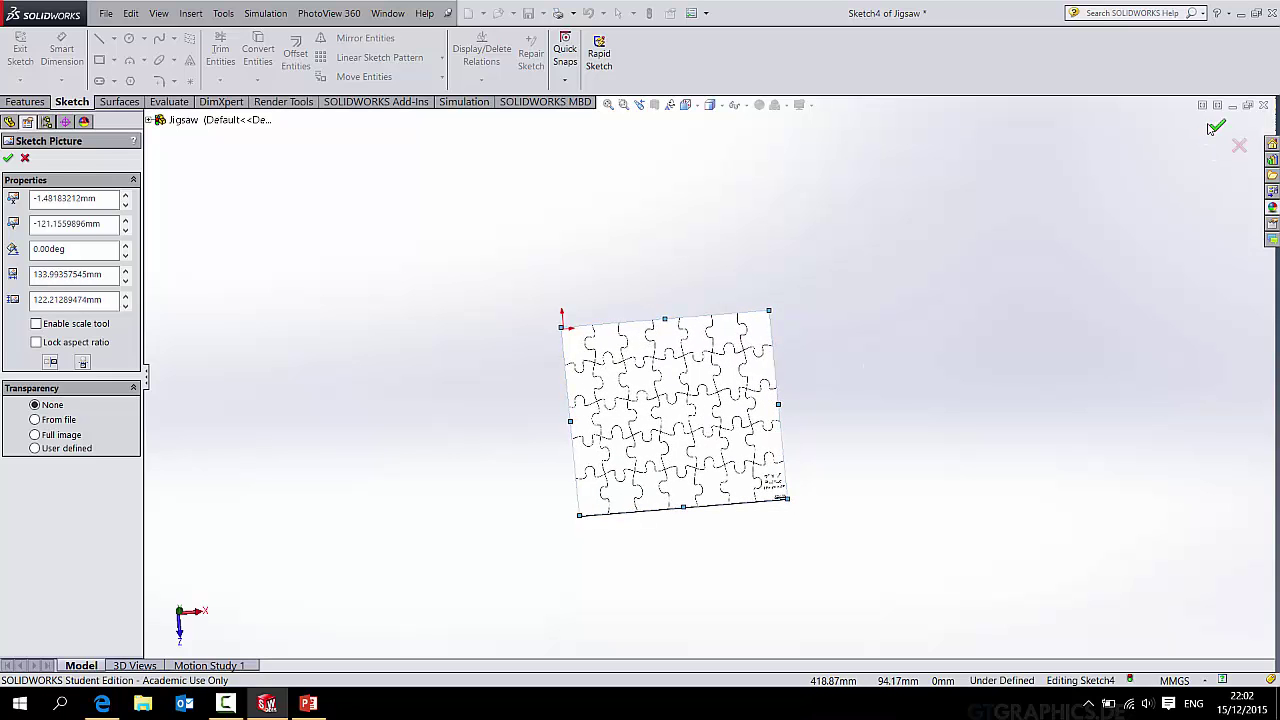
Confirm the picture and trace a curve around the first puzzle knobs
click(1214, 127)
scroll(622, 516, down, 10)
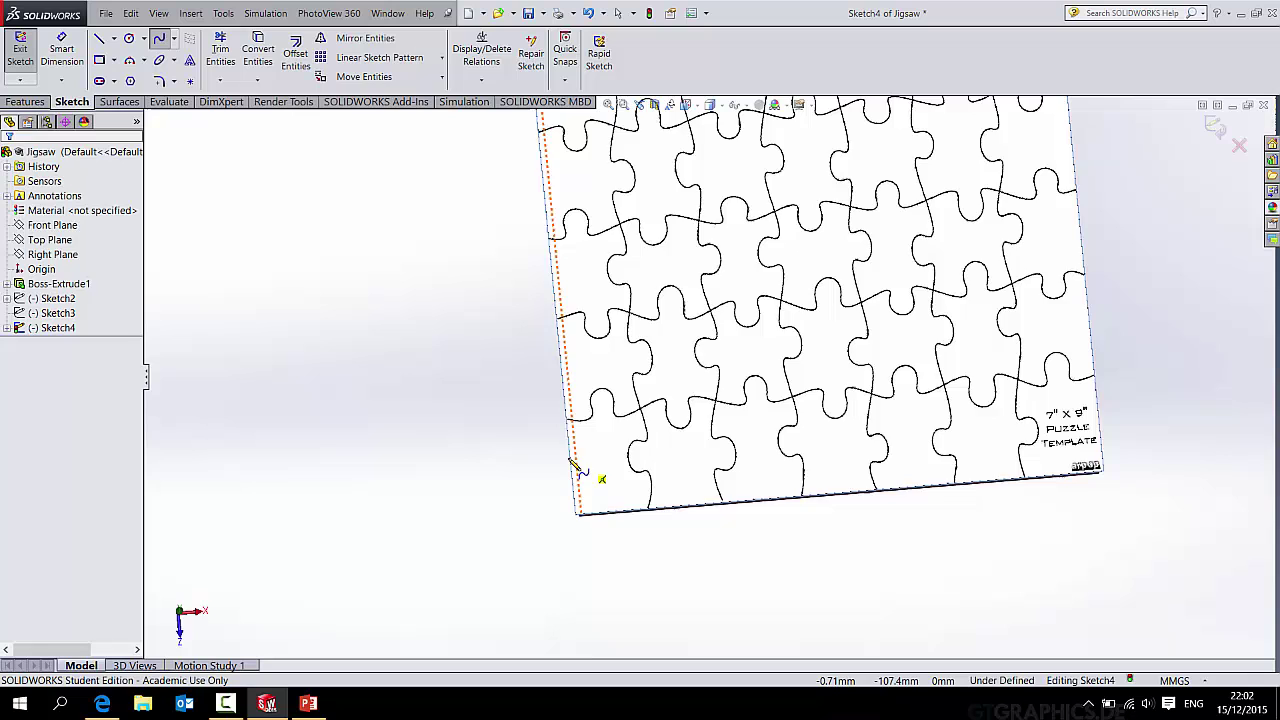
click(601, 392)
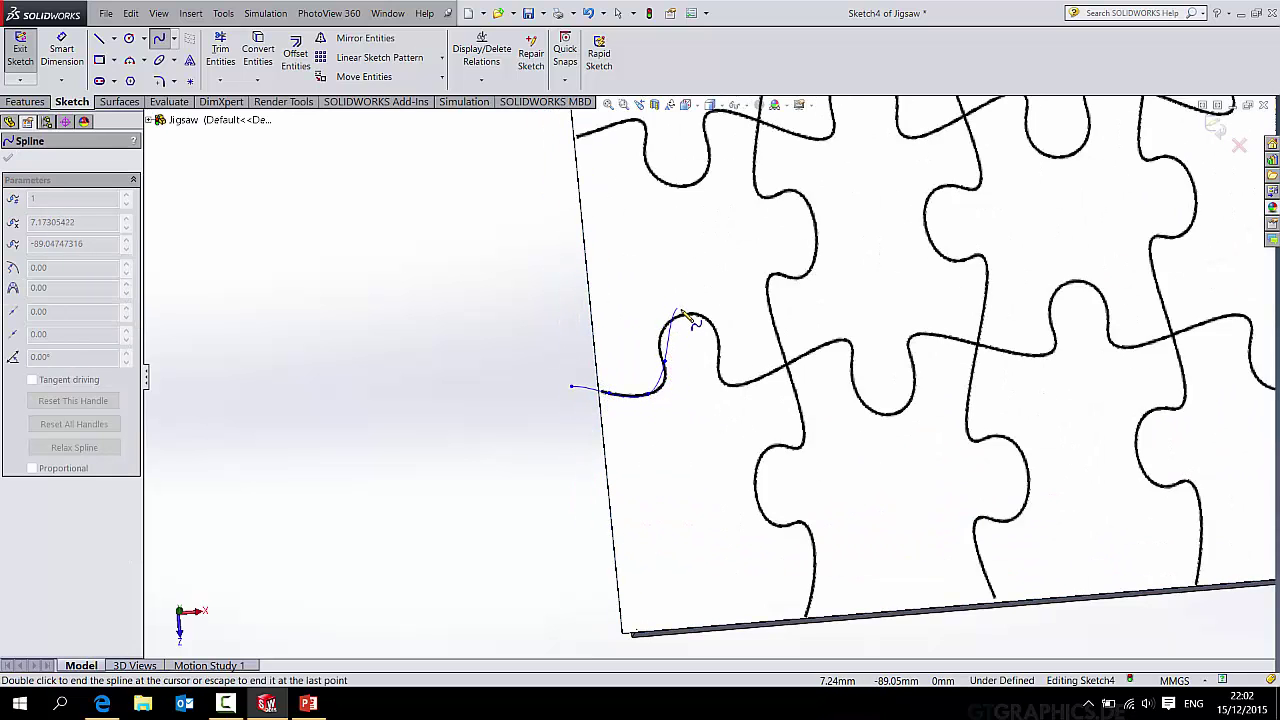
click(719, 346)
click(722, 382)
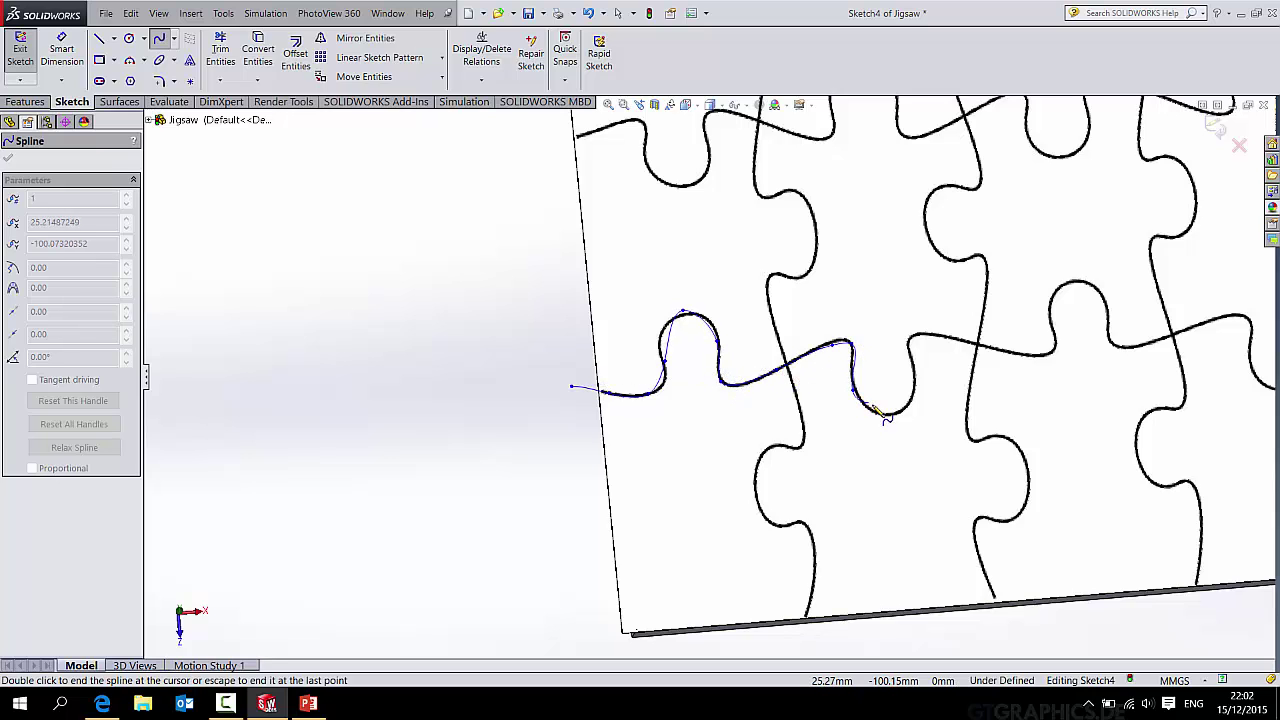
click(912, 346)
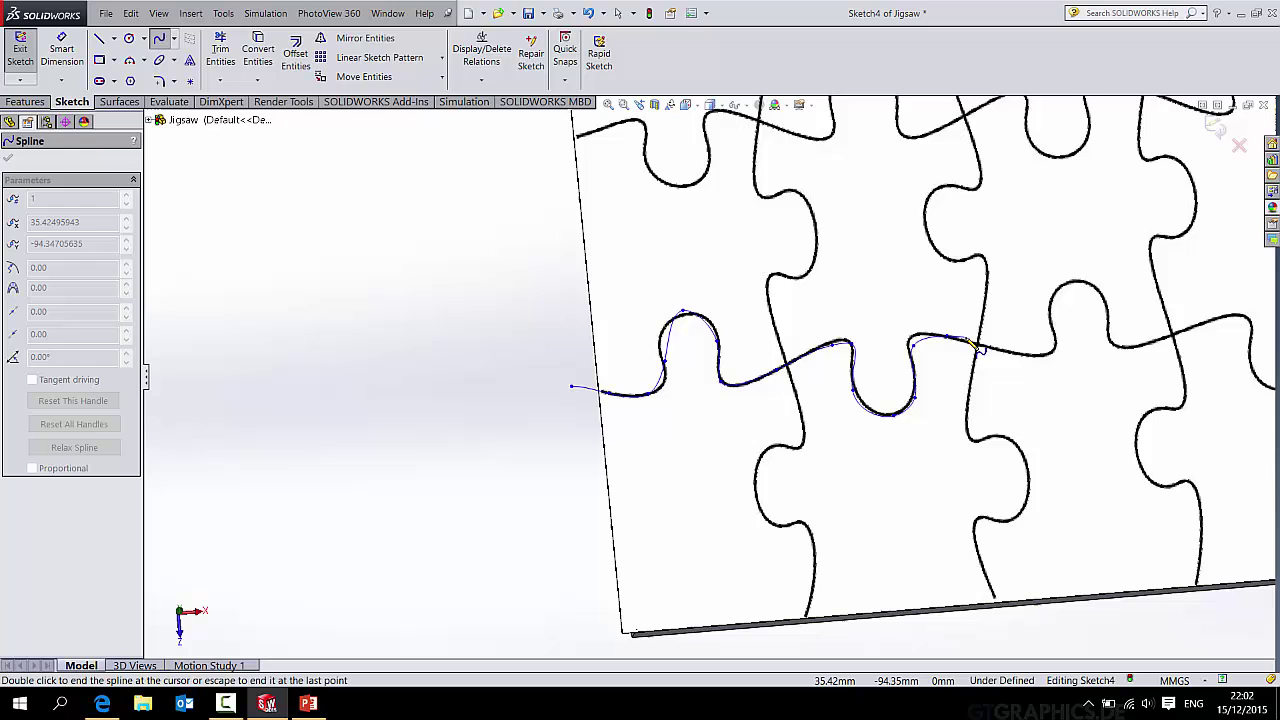
right_click(970, 340)
click(1005, 347)
Discard the new sketch and show Sketch3's jigsaw outline on the plate
scroll(712, 375, up, 5)
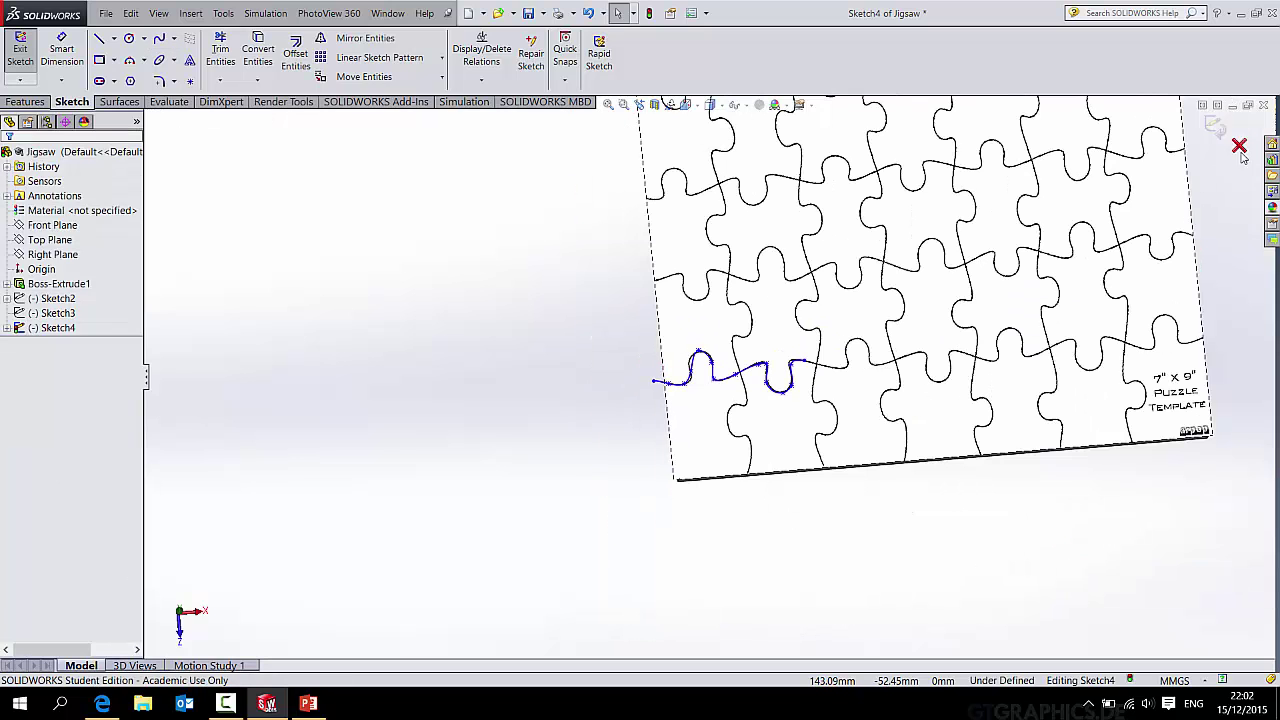
click(1239, 145)
click(645, 358)
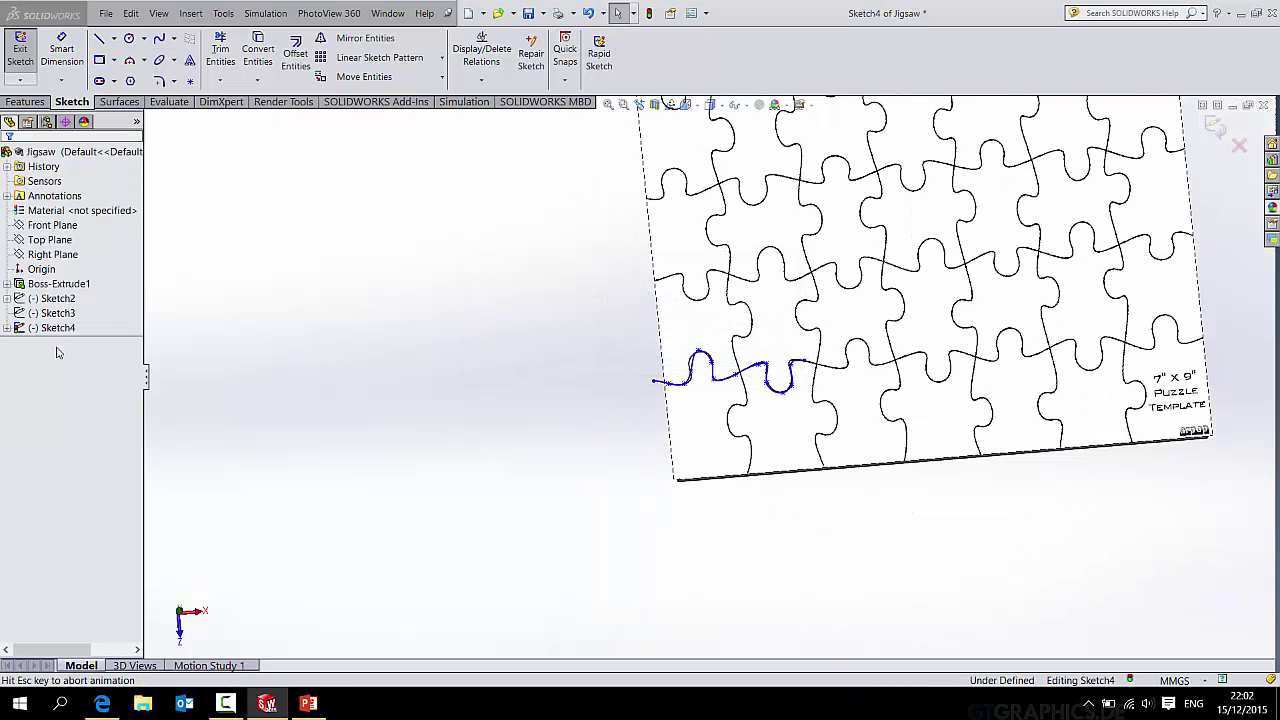
right_click(68, 314)
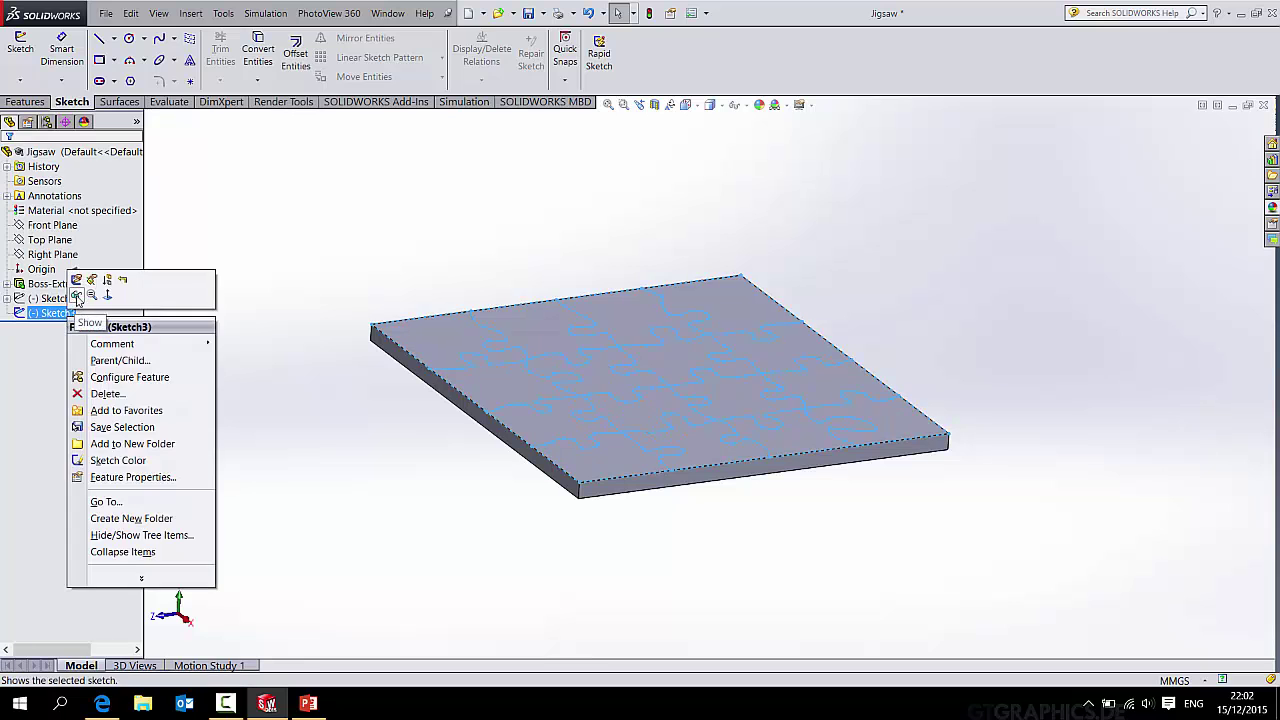
click(77, 298)
mouse_move(446, 426)
middle_down()
mouse_move(500, 509)
mouse_move(489, 531)
mouse_move(493, 473)
middle_up()
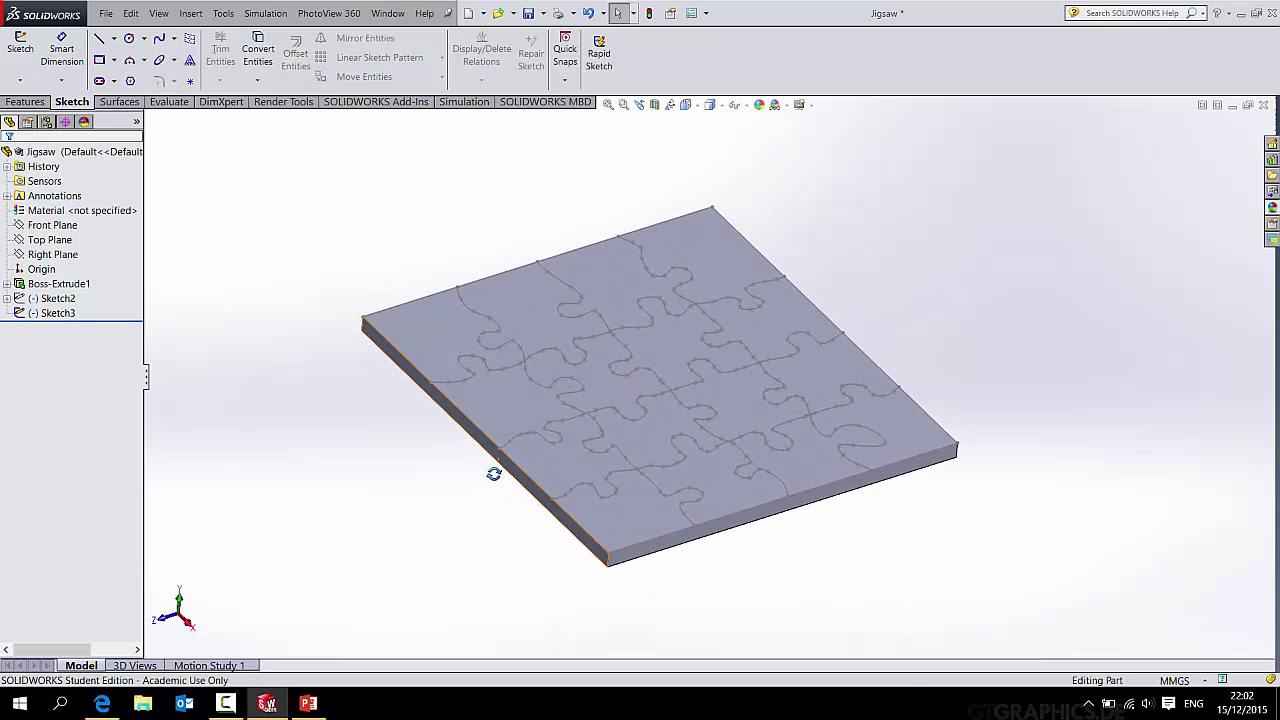
Start a Split feature using Sketch3 as the trim tool and cut the part
click(192, 14)
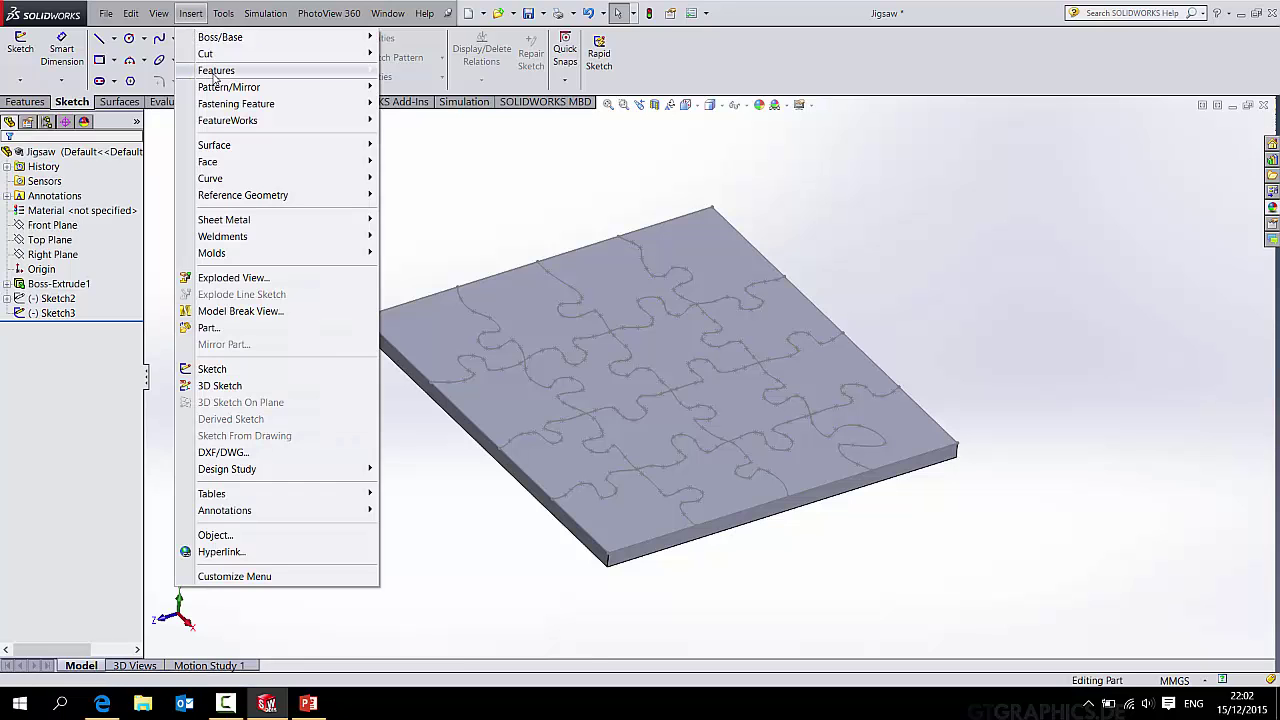
mouse_move(240, 70)
click(412, 369)
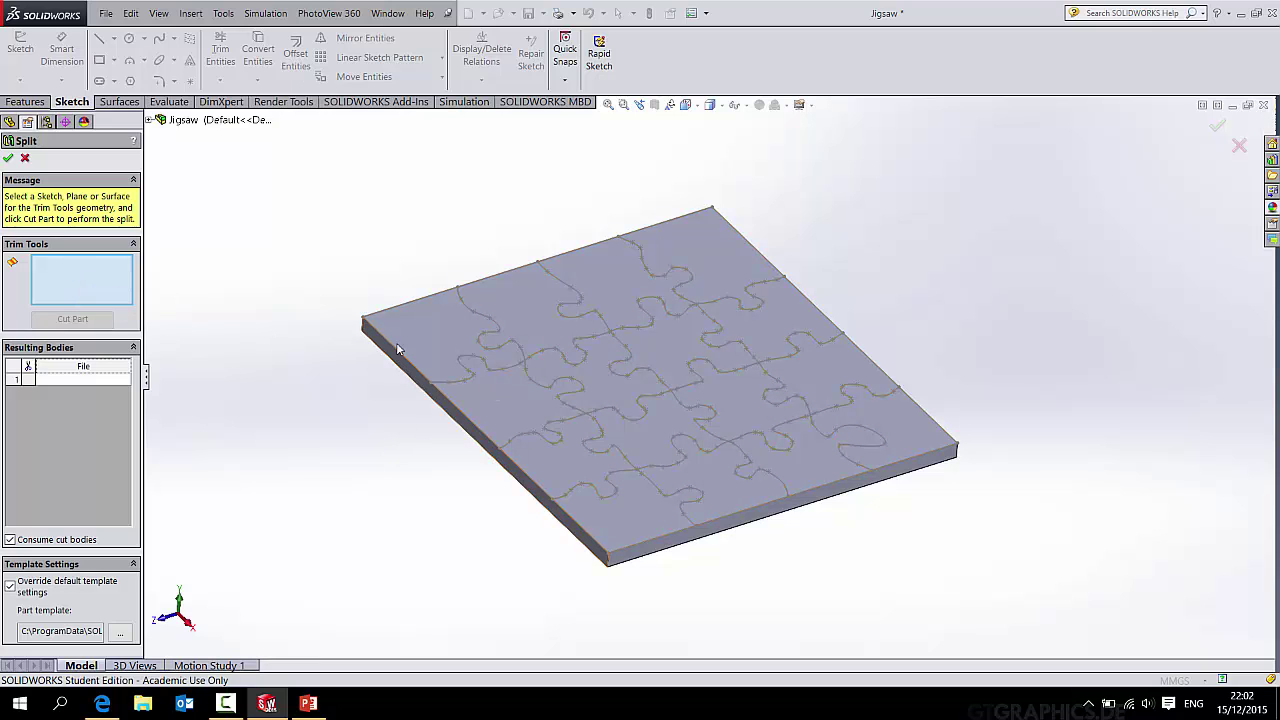
click(467, 313)
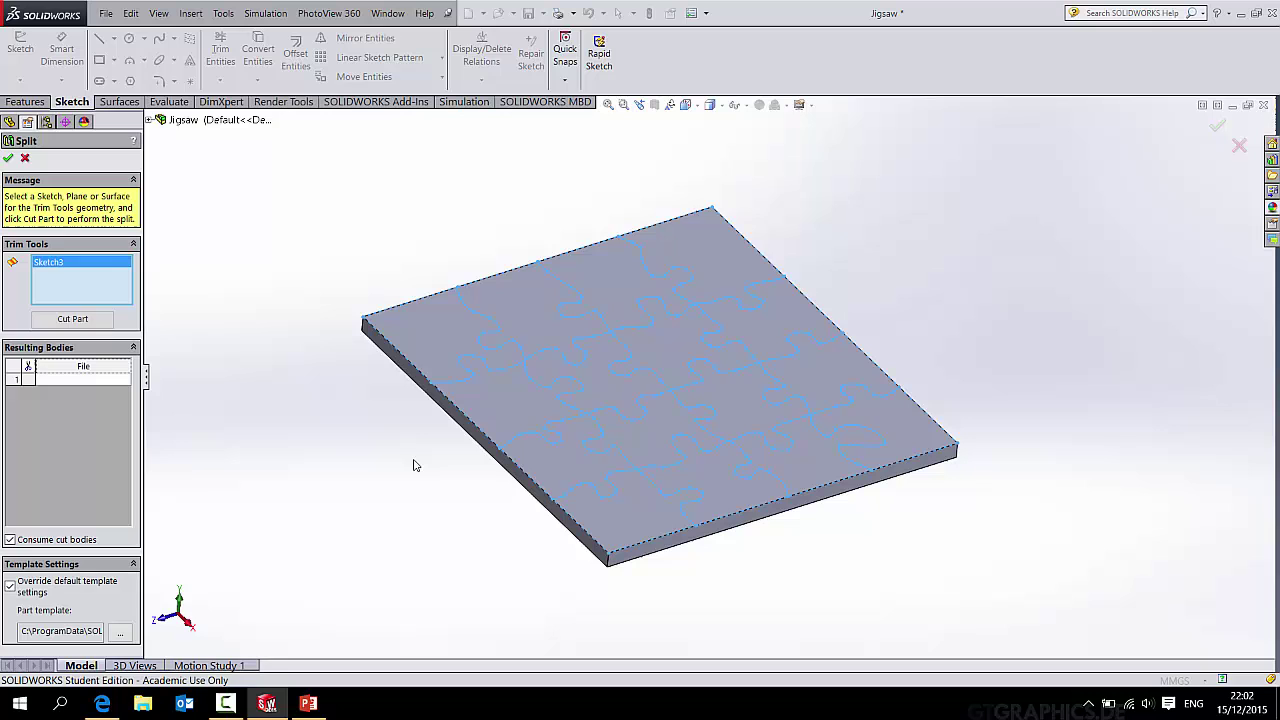
click(61, 324)
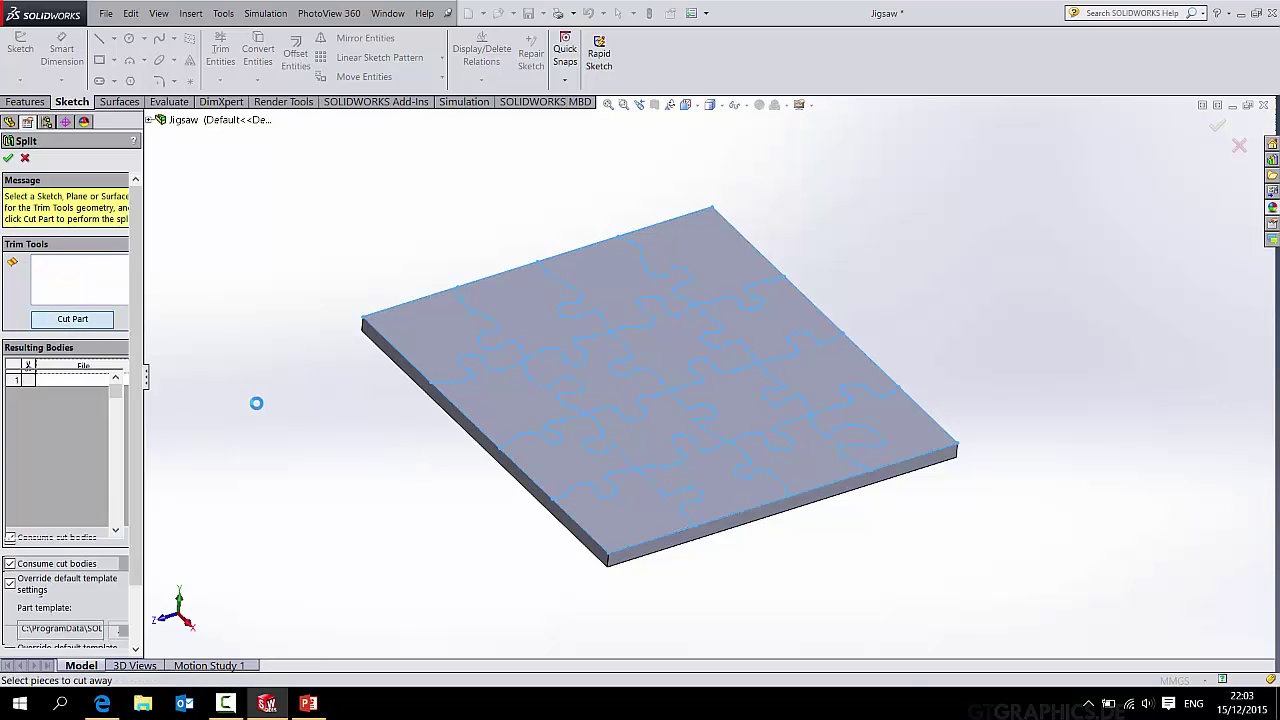
Select all the resulting jigsaw-piece bodies and confirm Split1
click(426, 337)
click(513, 321)
click(615, 285)
click(680, 250)
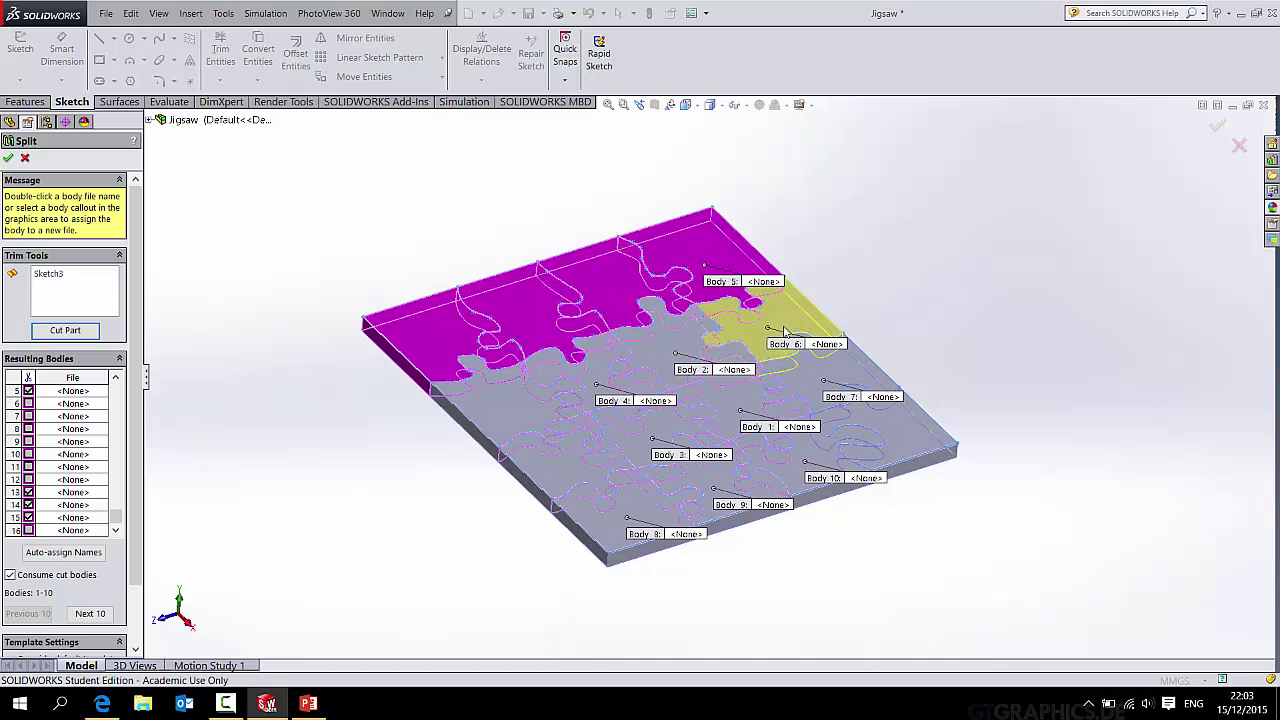
click(750, 310)
click(690, 360)
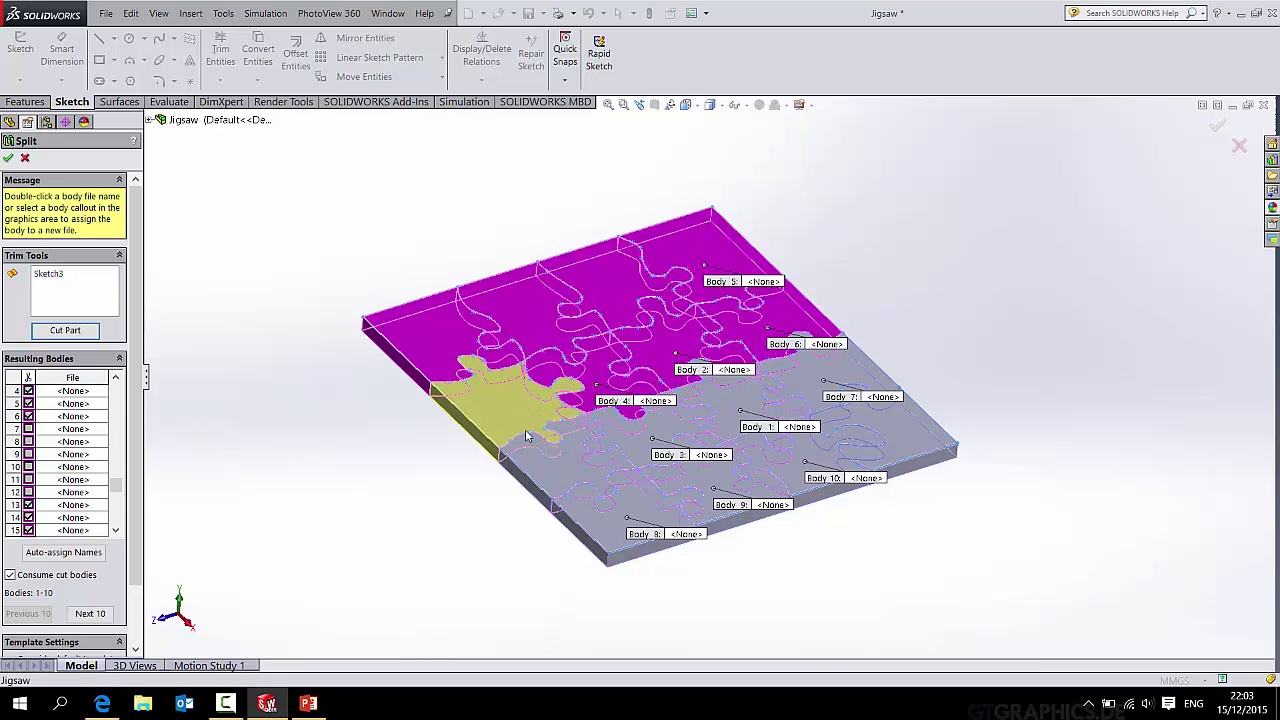
click(628, 450)
click(660, 430)
click(745, 405)
click(805, 395)
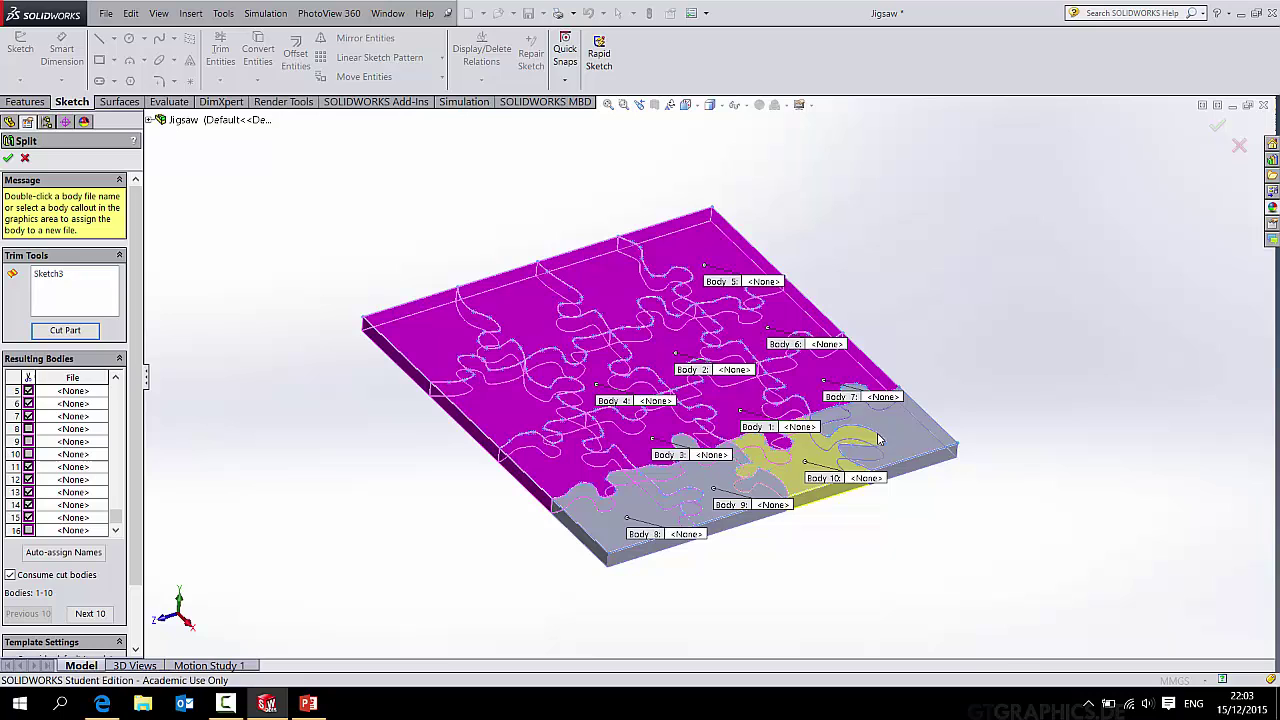
click(833, 468)
click(740, 490)
click(648, 512)
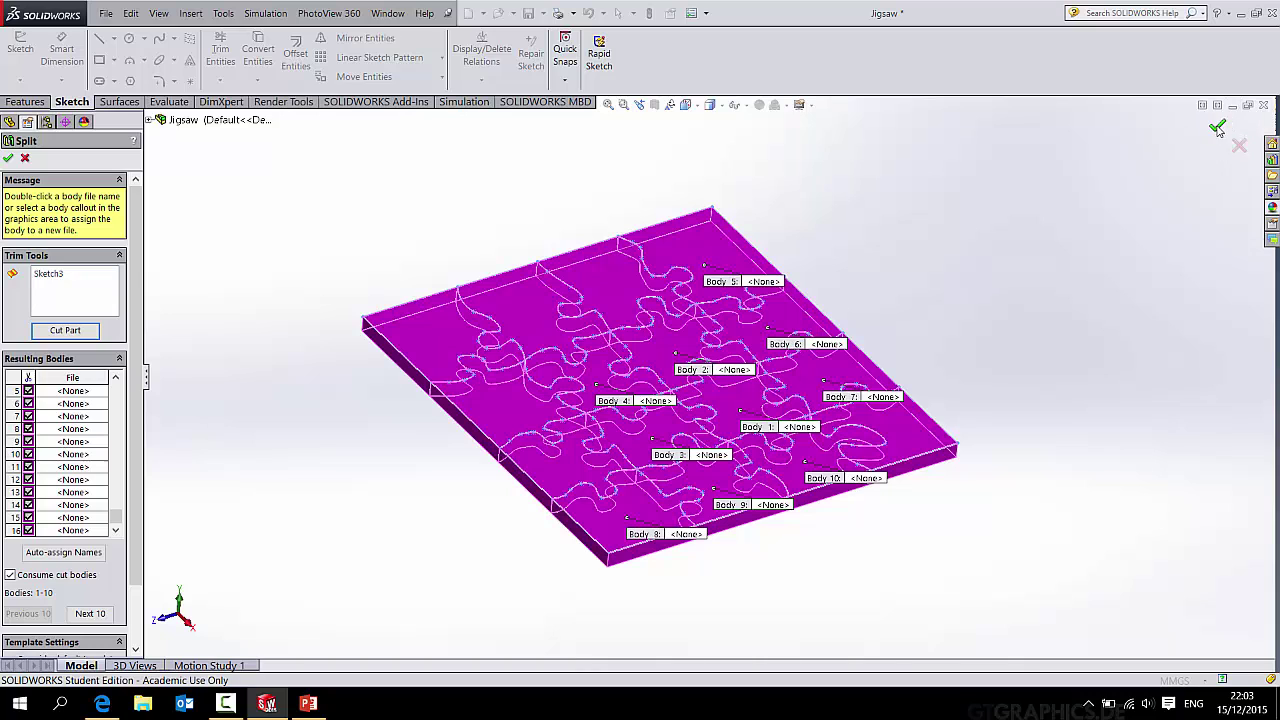
click(1217, 128)
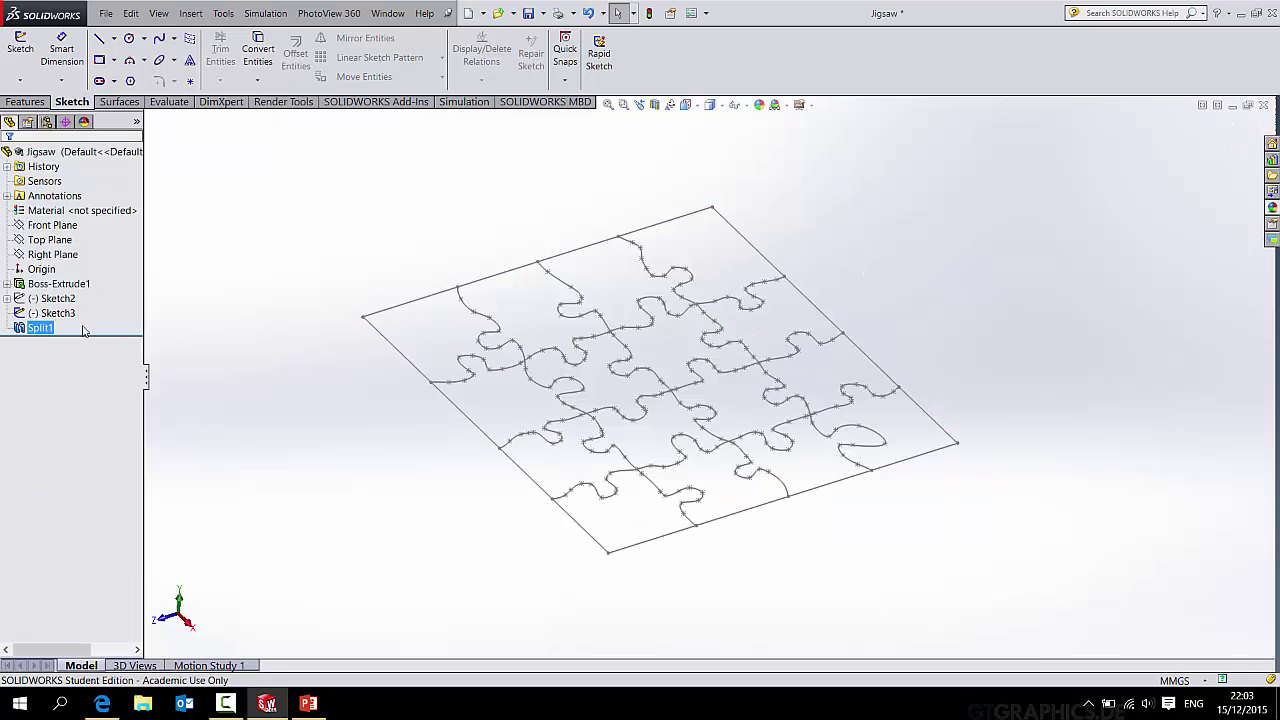
Use Split1's context menu to hide the jigsaw outline, leaving the view empty
right_click(77, 330)
click(63, 268)
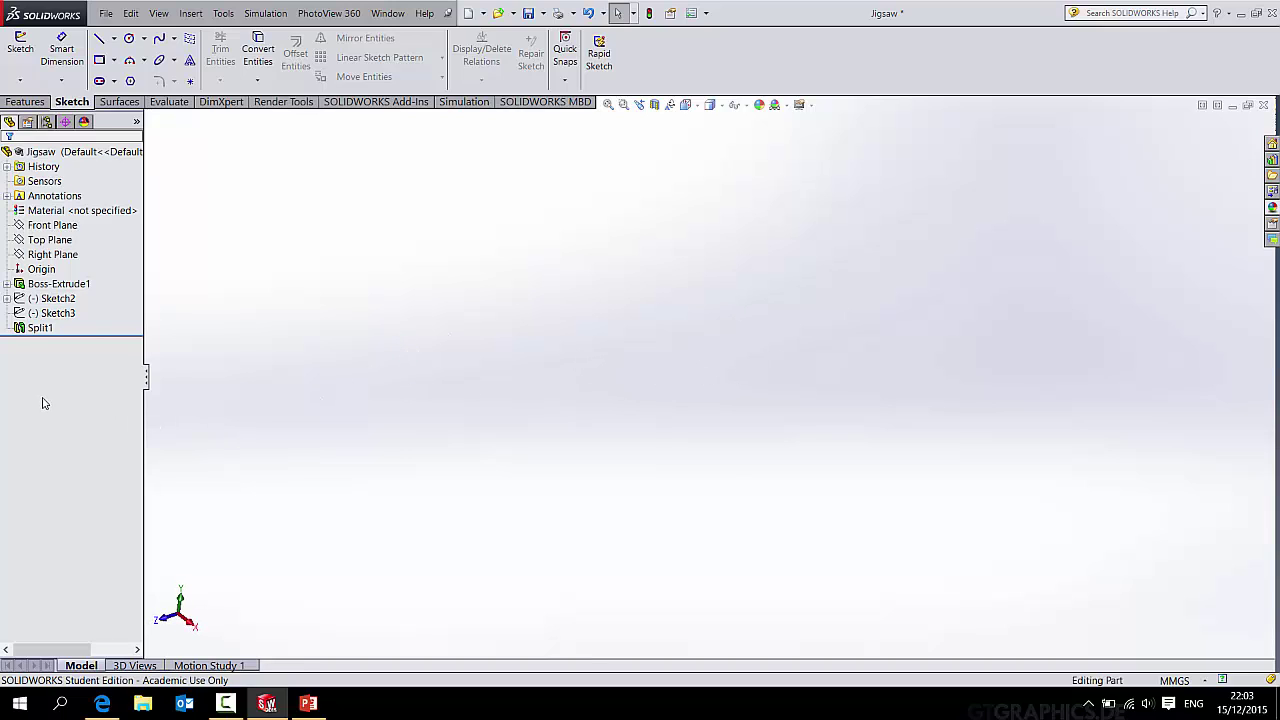
Edit Split1 to turn off Consume cut bodies, keeping all 16 bodies
right_click(37, 330)
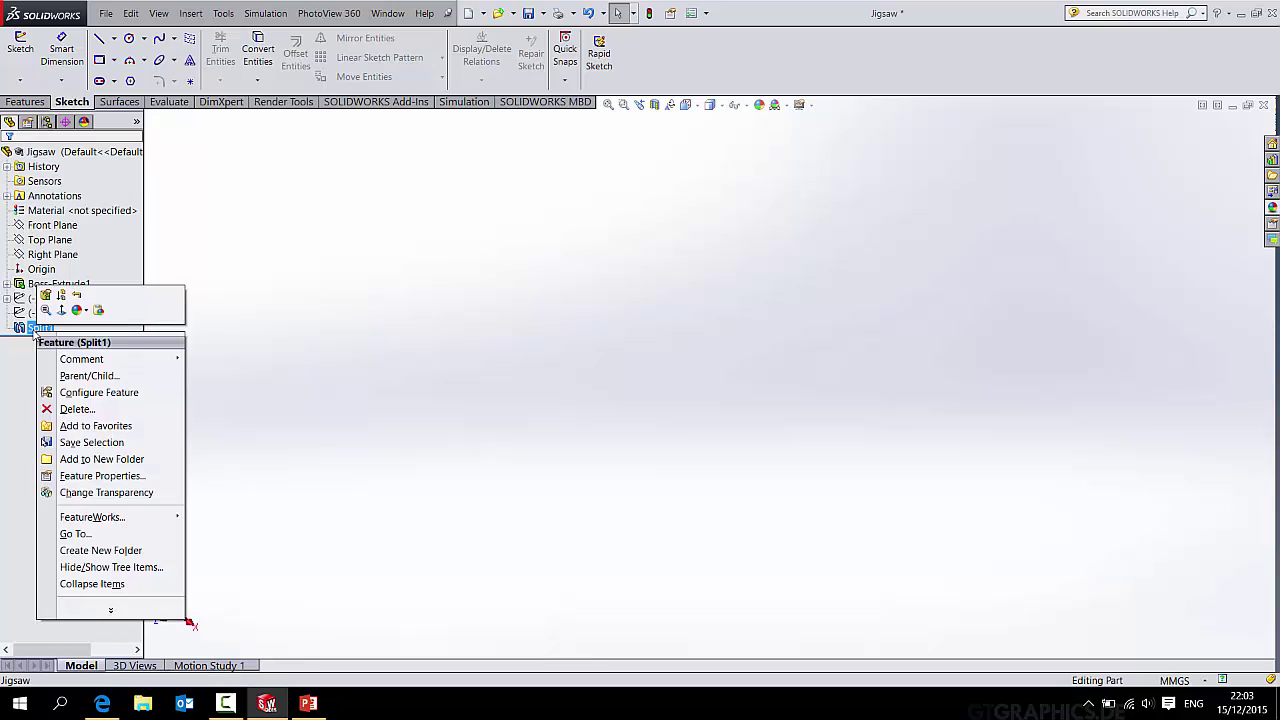
click(47, 296)
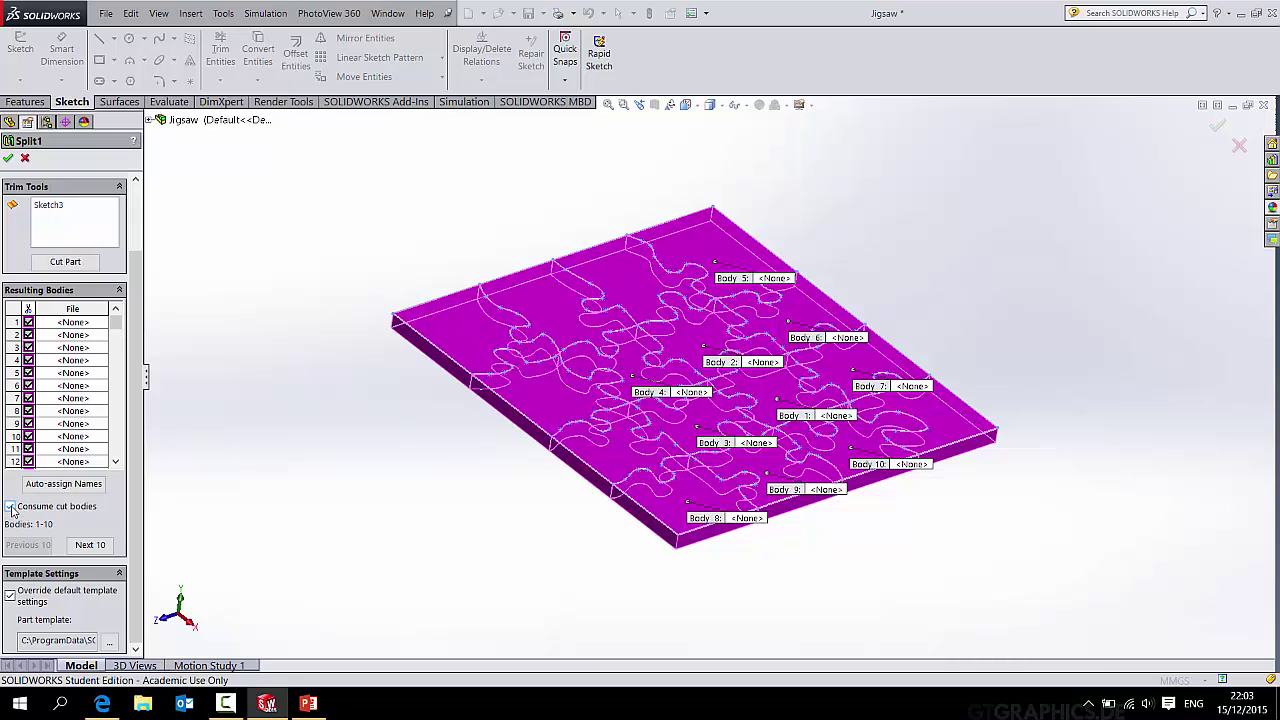
click(9, 159)
Hide and re-show body Split1[3] from the Solid Bodies list
middle_drag(871, 246, 796, 434)
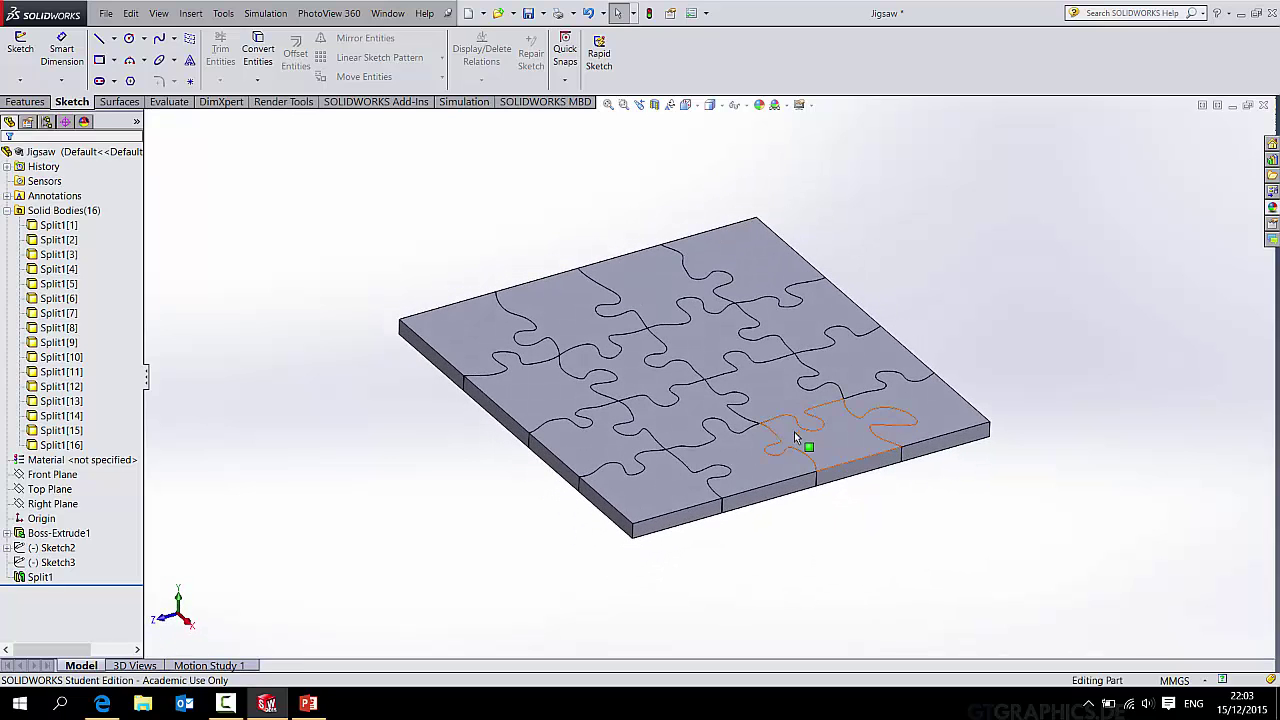
mouse_move(695, 520)
middle_down()
mouse_move(657, 437)
mouse_move(705, 518)
middle_up()
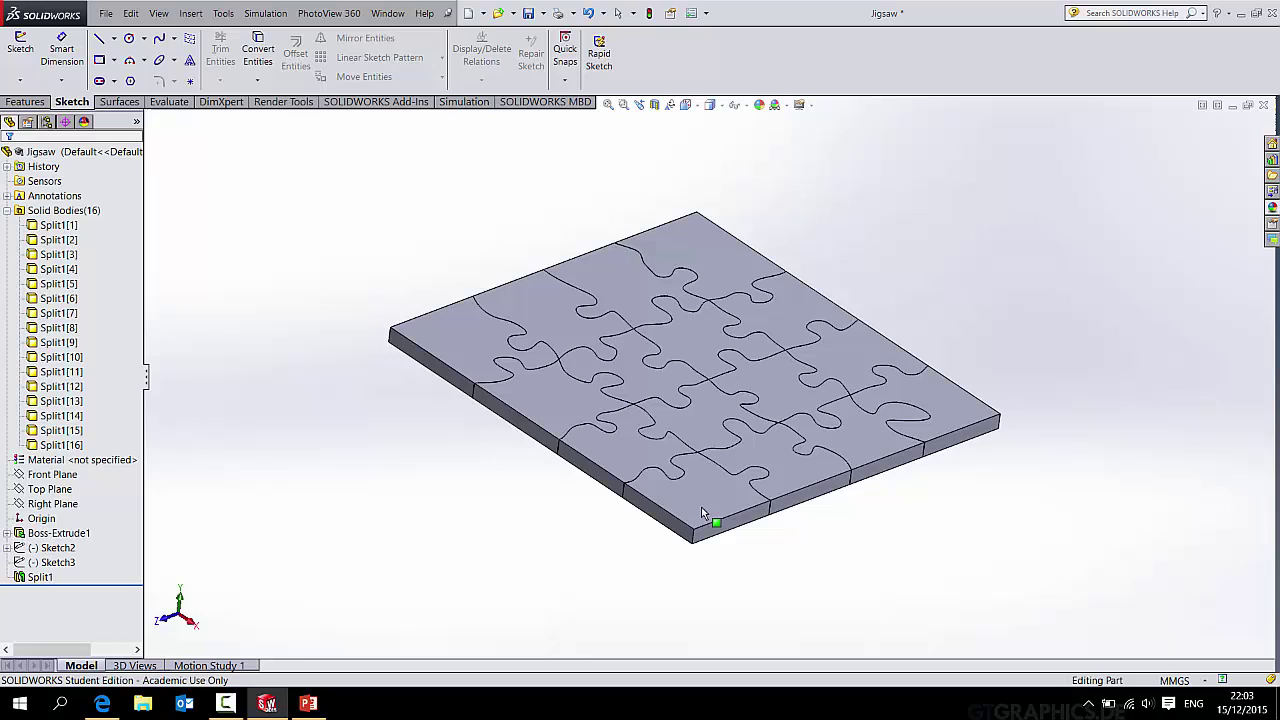
click(7, 210)
click(93, 212)
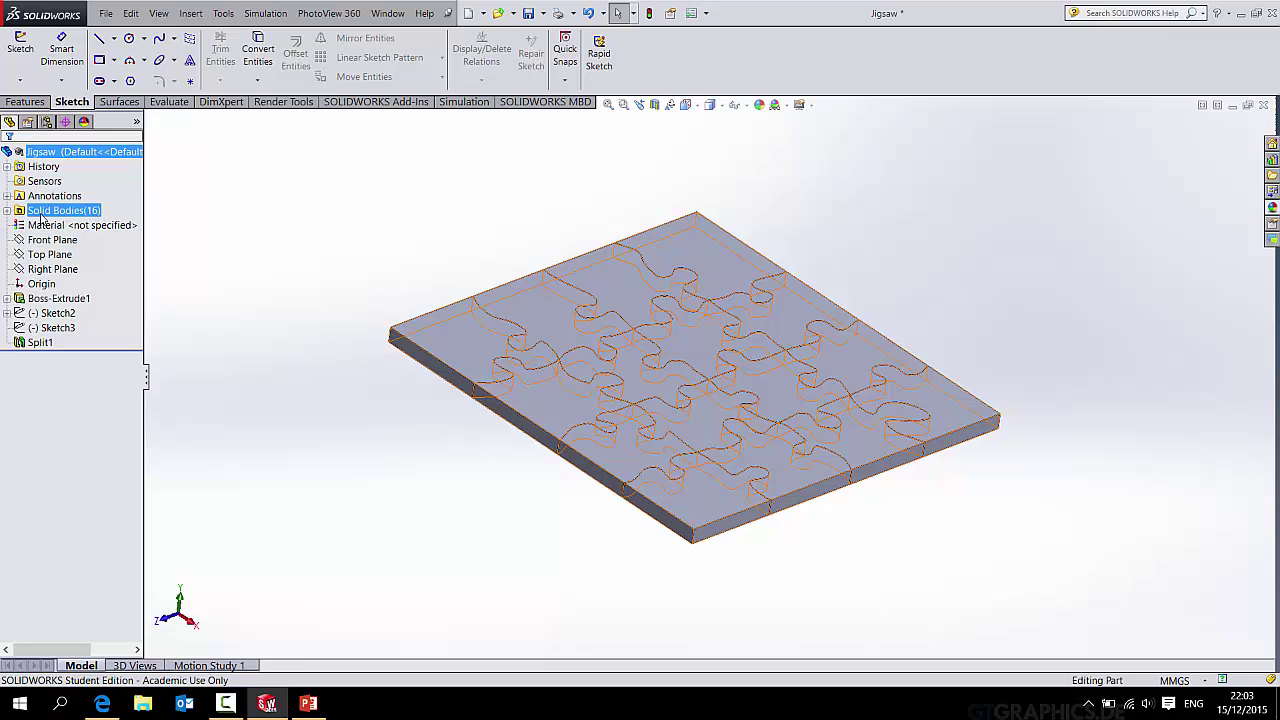
key(Escape)
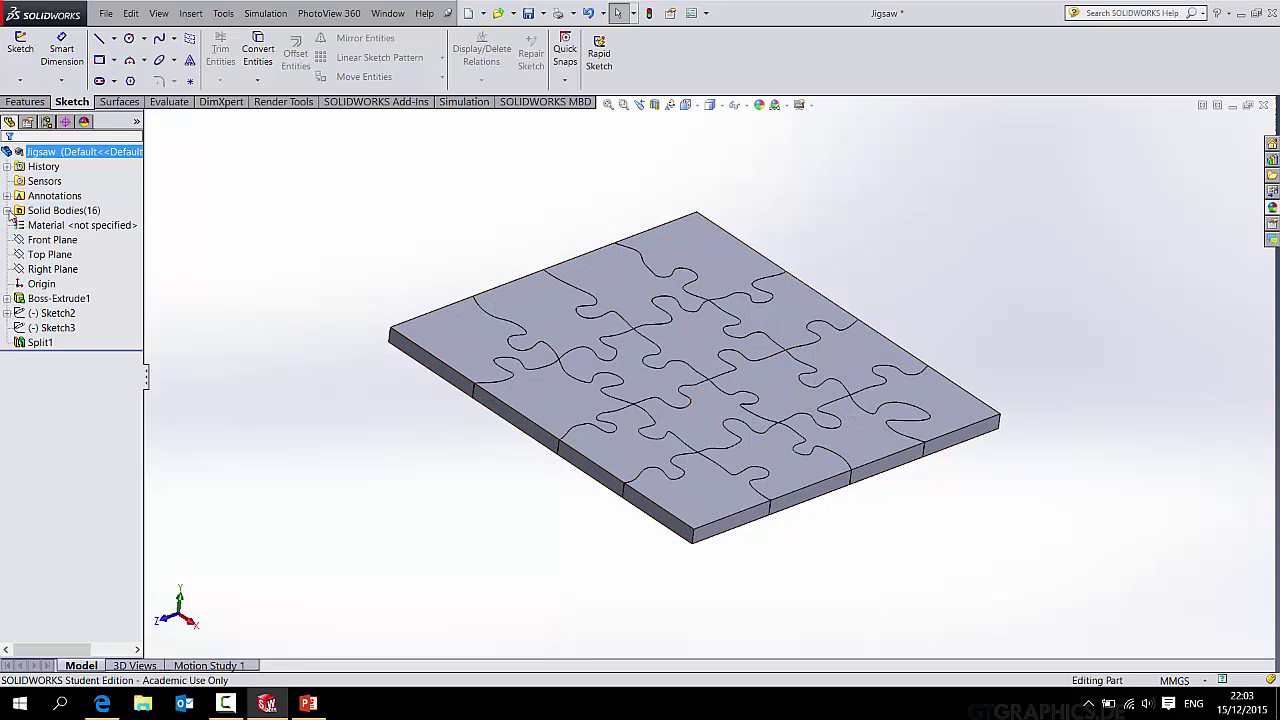
click(7, 210)
right_click(60, 254)
click(86, 226)
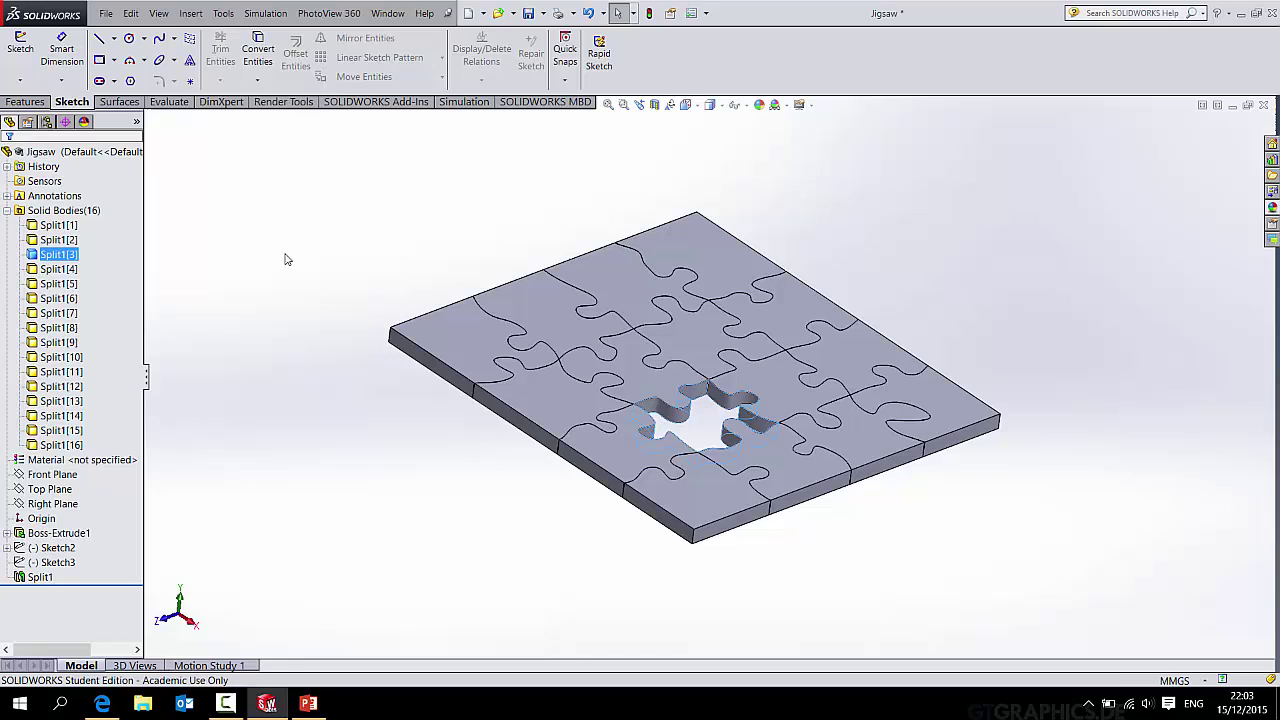
click(302, 283)
right_click(60, 254)
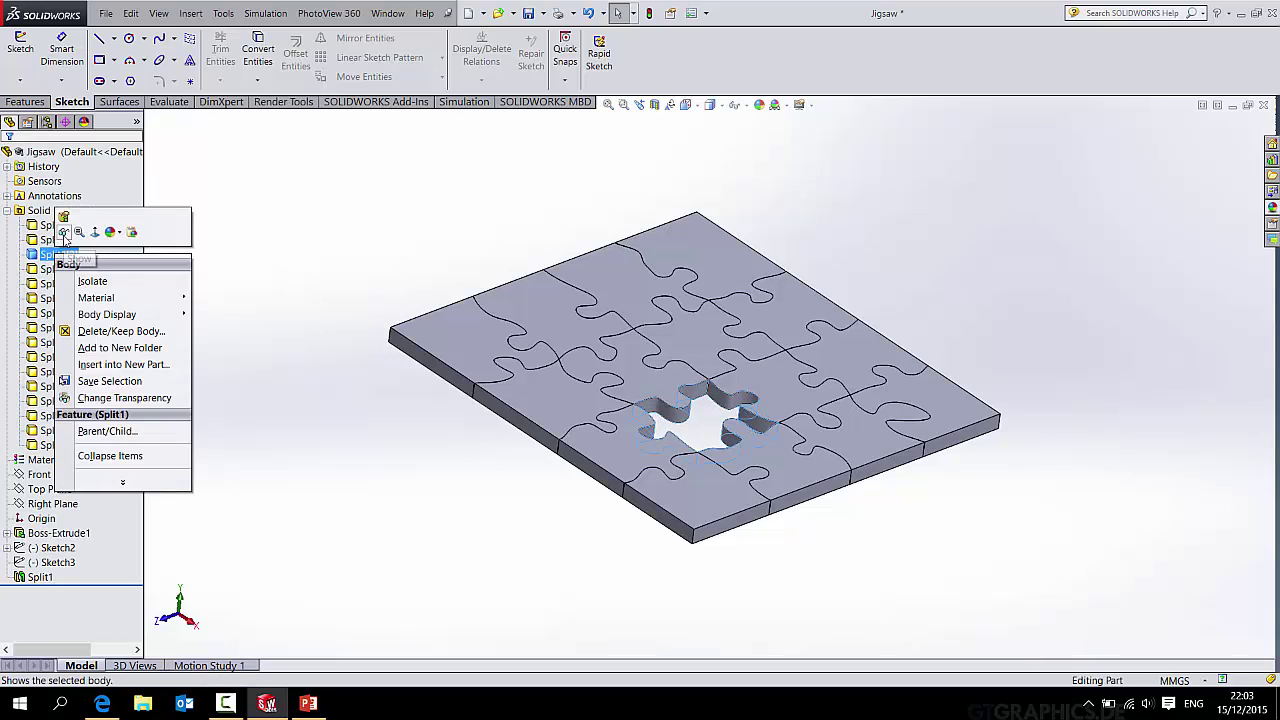
click(86, 226)
click(1016, 252)
middle_drag(1030, 401, 1000, 388)
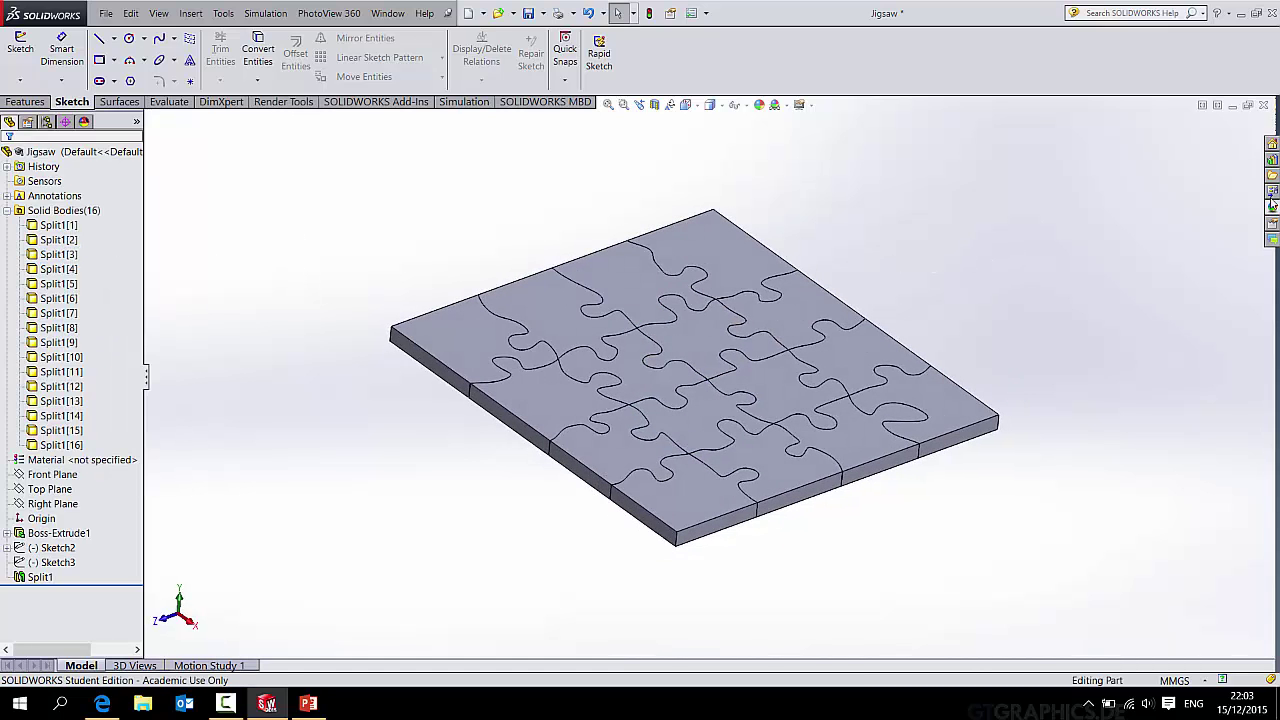
Apply red high gloss plastic to a centre piece and green to a corner piece
click(1272, 207)
drag(1094, 347, 707, 344)
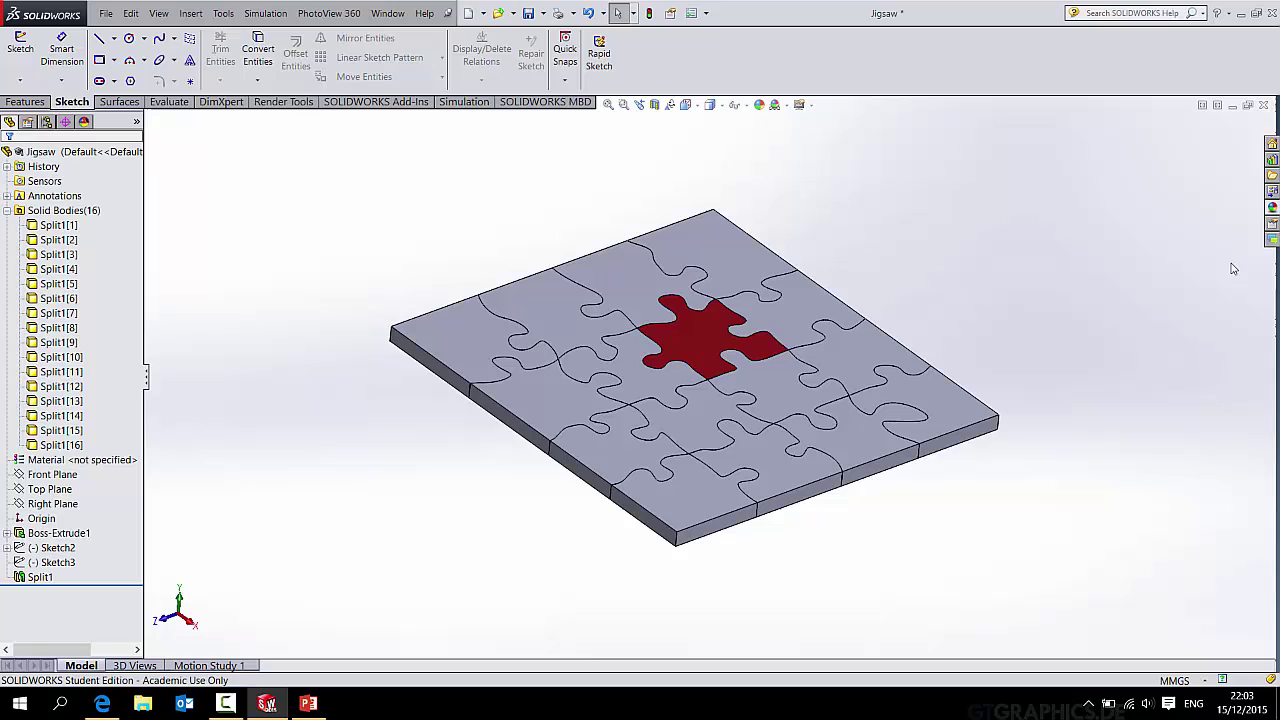
click(1273, 210)
mouse_move(1100, 586)
mouse_down()
mouse_move(943, 423)
mouse_move(958, 417)
mouse_up()
scroll(960, 444, down, 3)
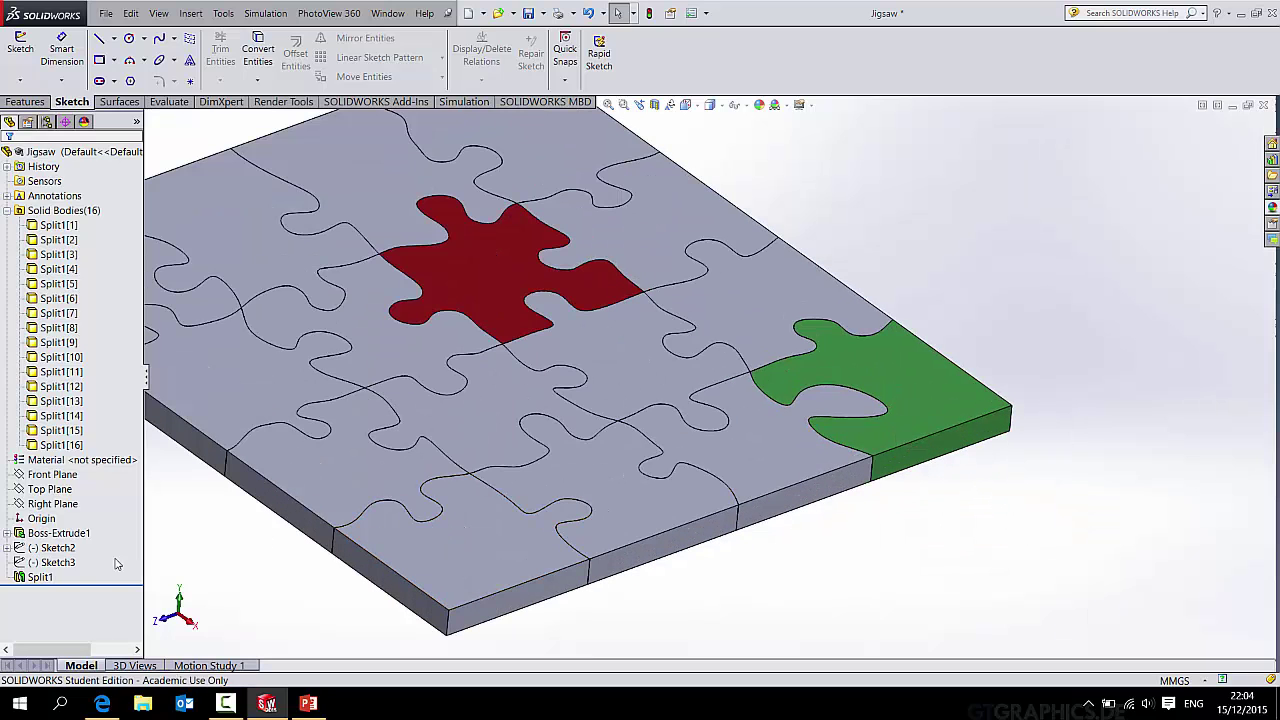
Edit Sketch3, drag two spline points to reshape the green piece's knob, then view isometric
right_click(69, 566)
click(89, 414)
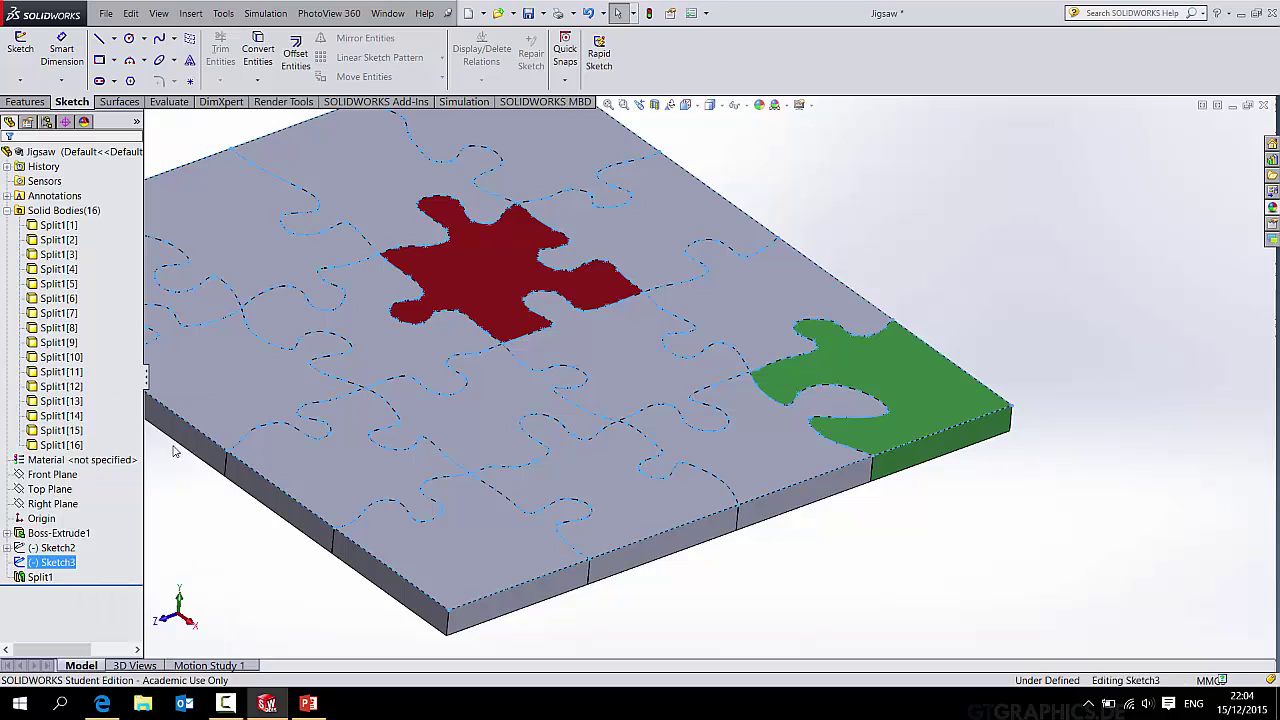
scroll(827, 464, down, 5)
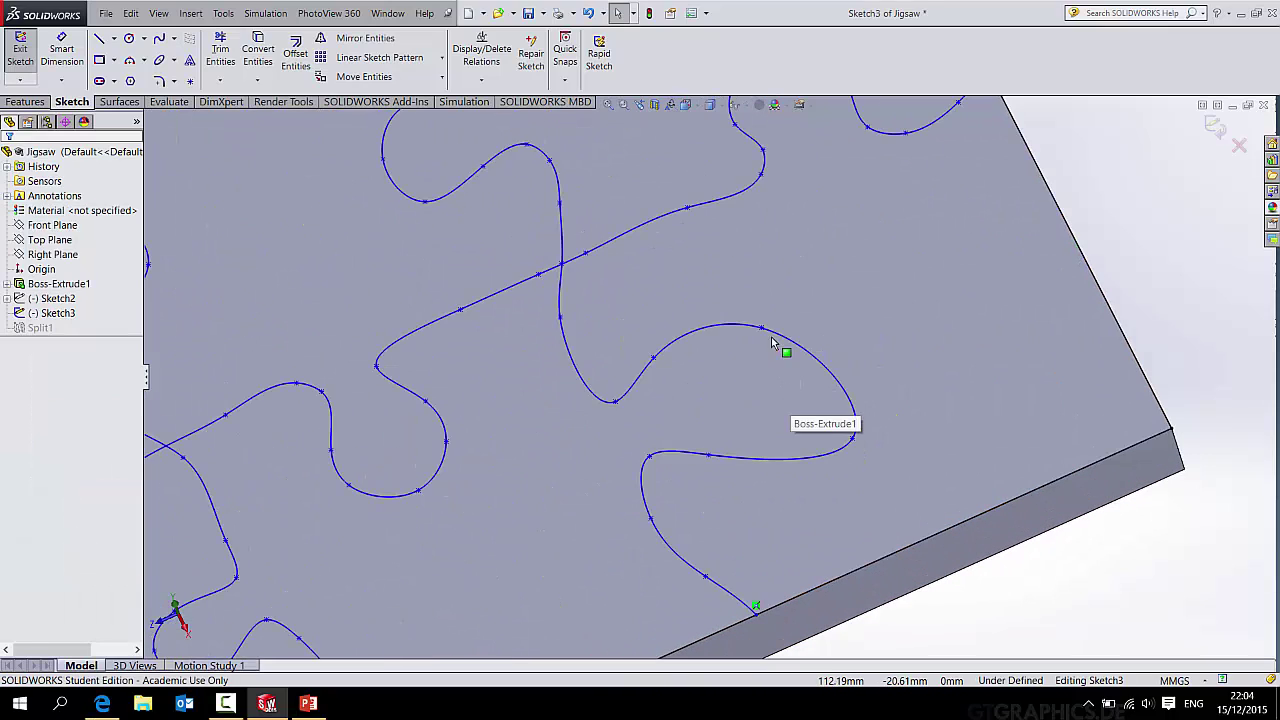
drag(758, 333, 716, 344)
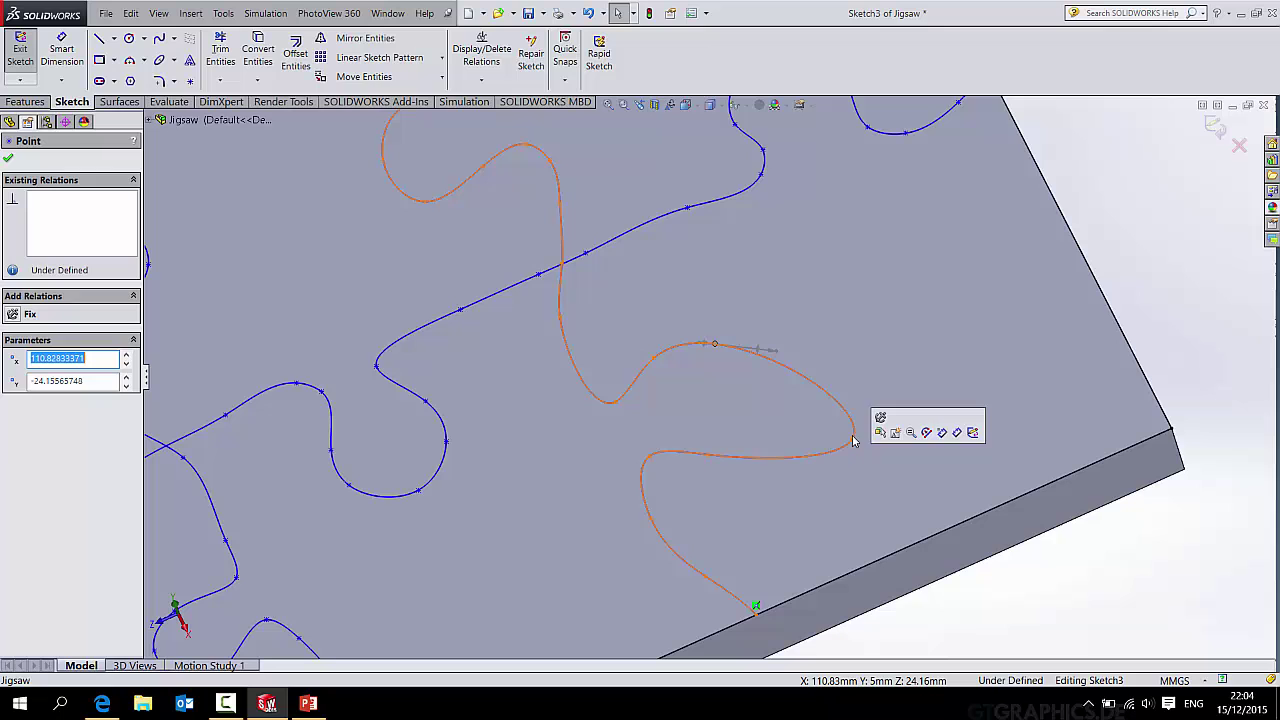
drag(853, 440, 753, 401)
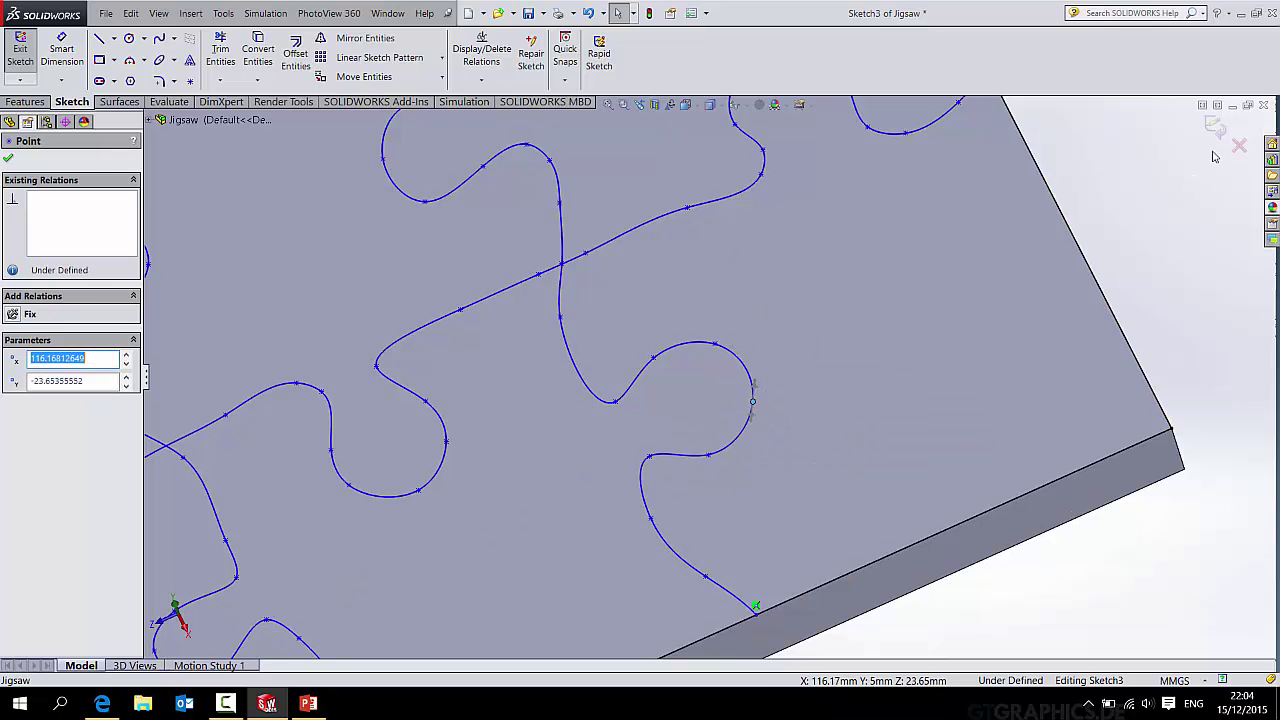
click(1214, 128)
scroll(900, 380, up, 5)
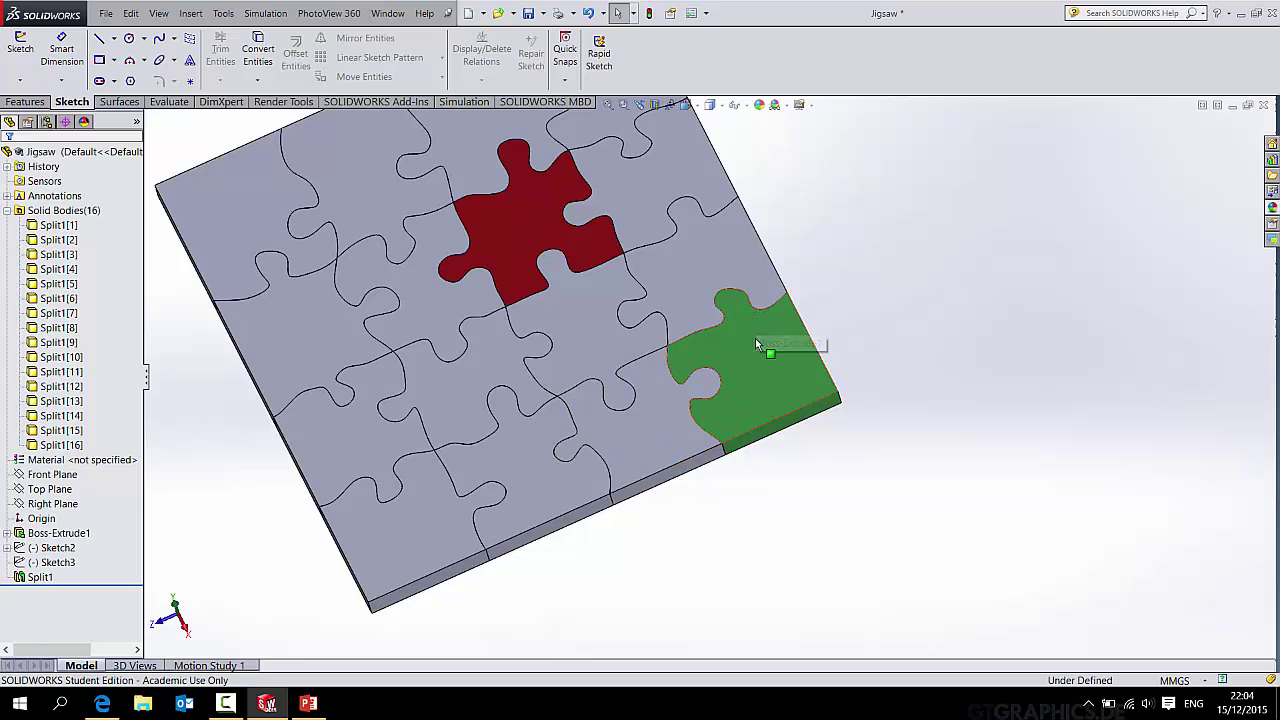
key(ctrl+7)
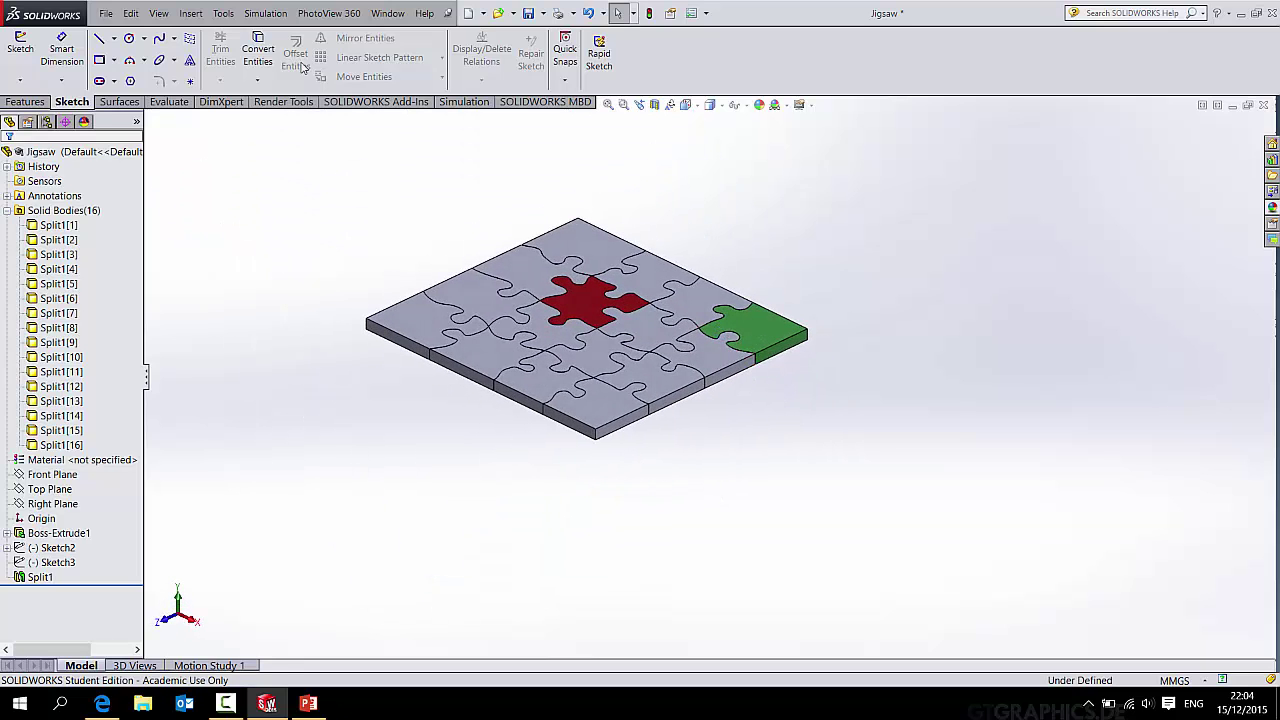
Move the green corner piece 32 mm up with Move/Copy Body, then undo it
click(190, 13)
mouse_move(216, 70)
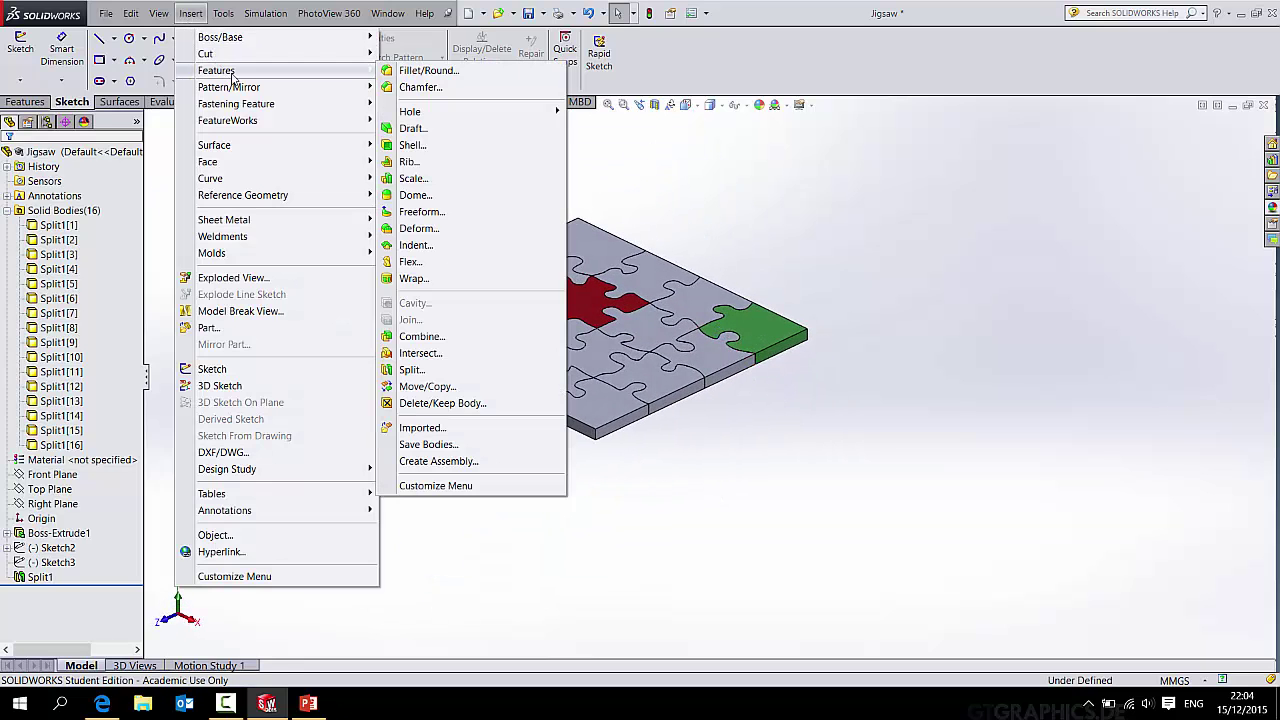
click(436, 387)
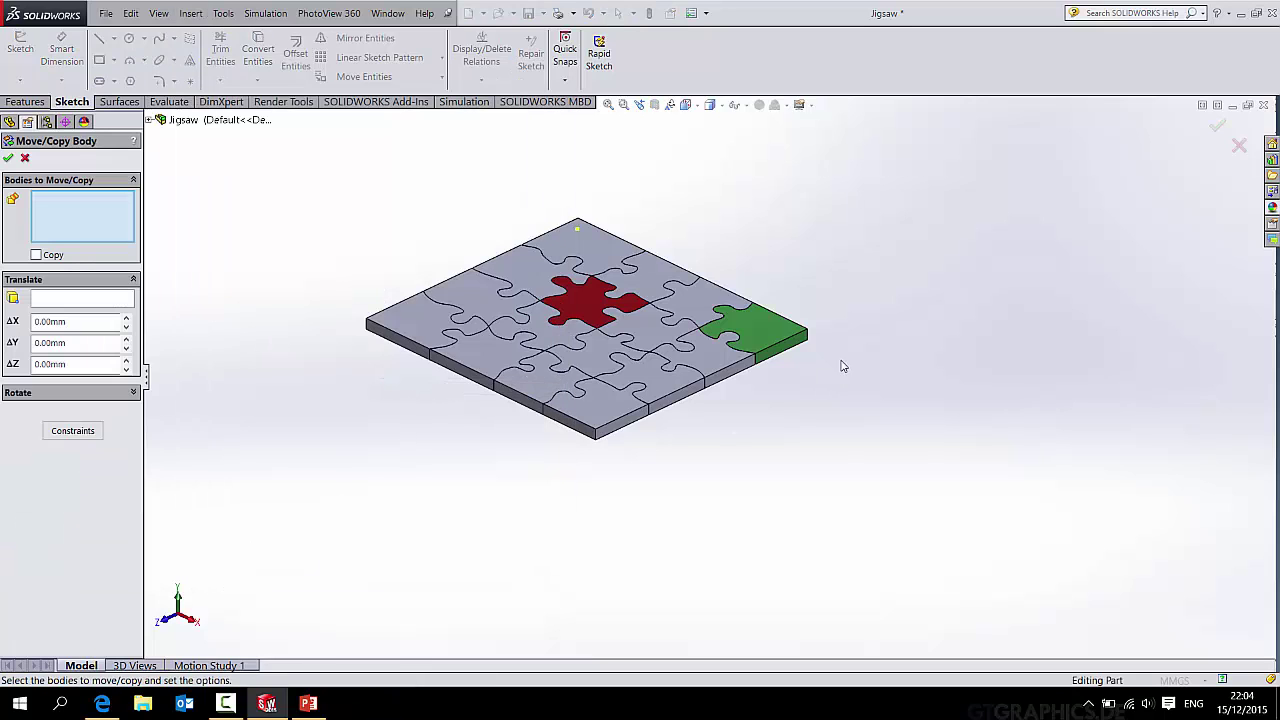
click(773, 338)
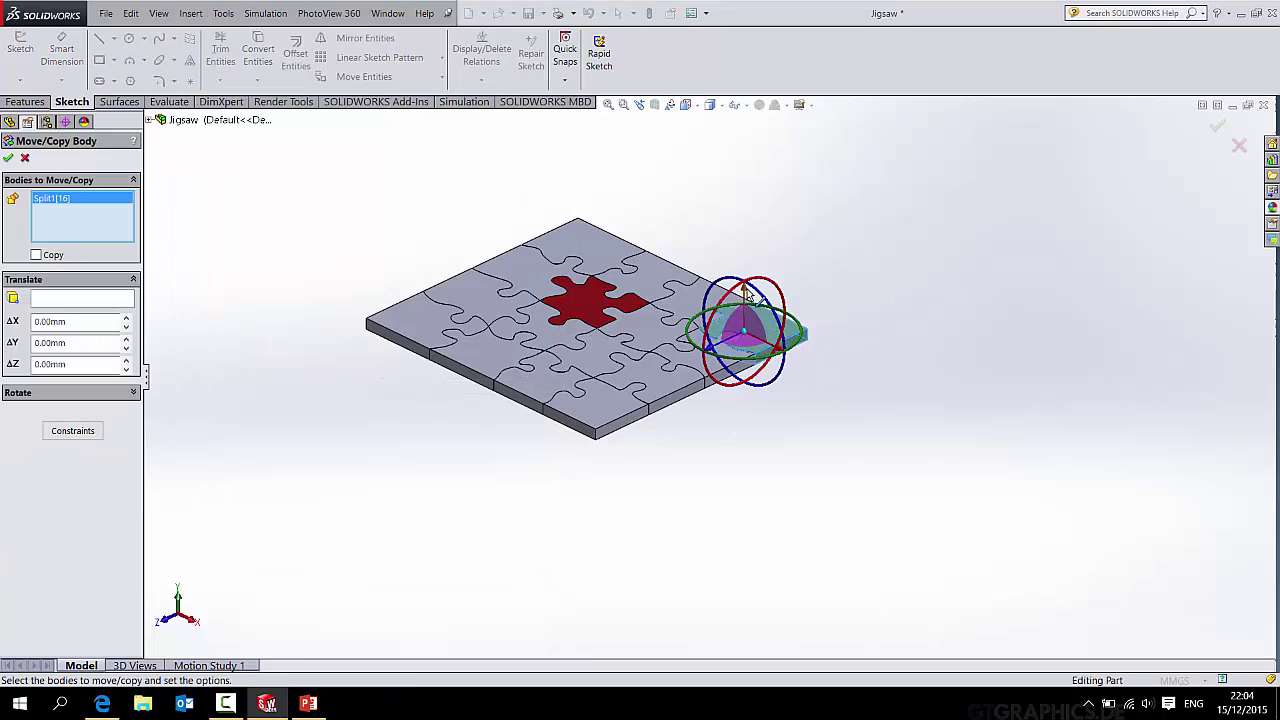
drag(745, 295, 745, 233)
click(1216, 128)
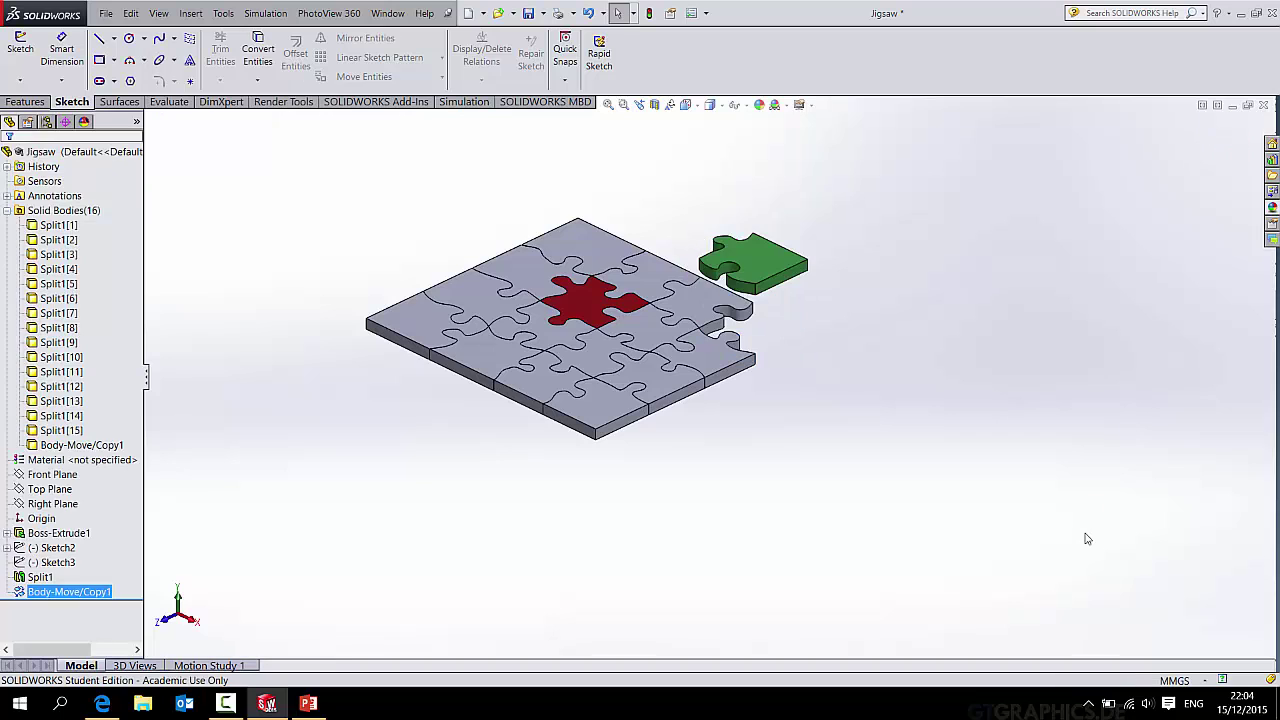
click(589, 14)
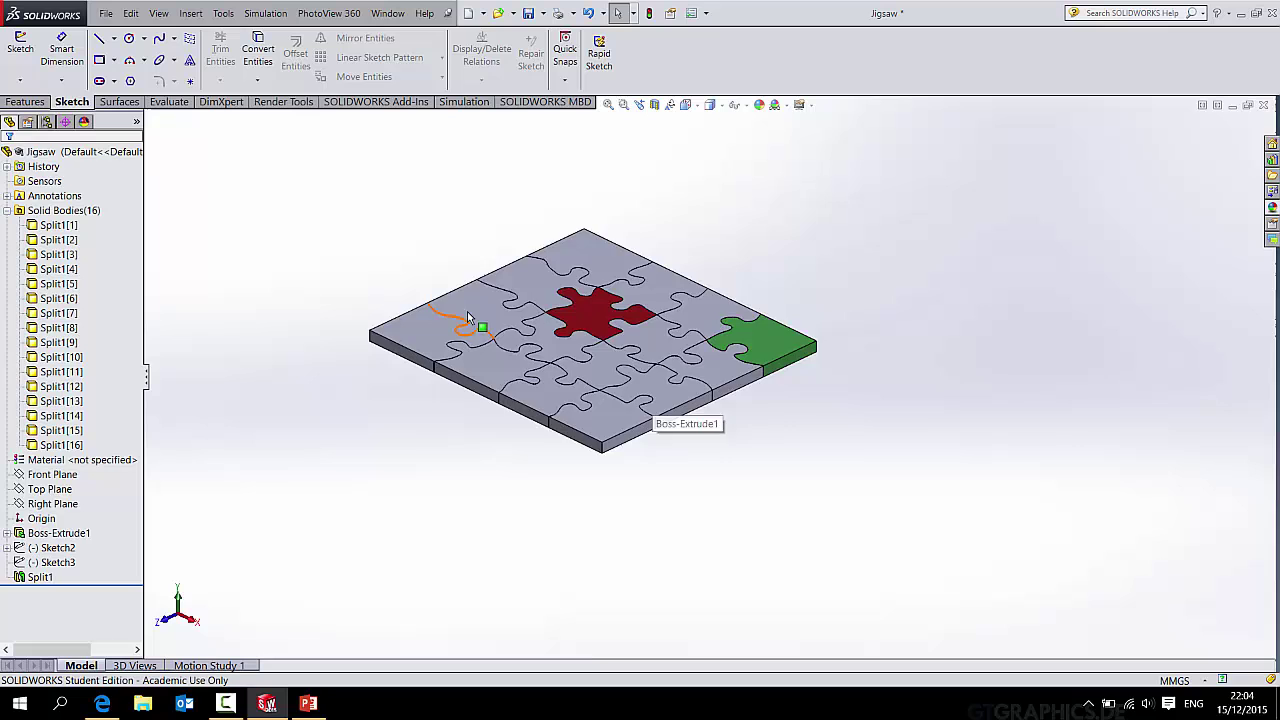
Inspect the 16 puzzle bodies from several angles, then save the Jigsaw part
scroll(467, 311, up, 3)
middle_drag(467, 311, 894, 459)
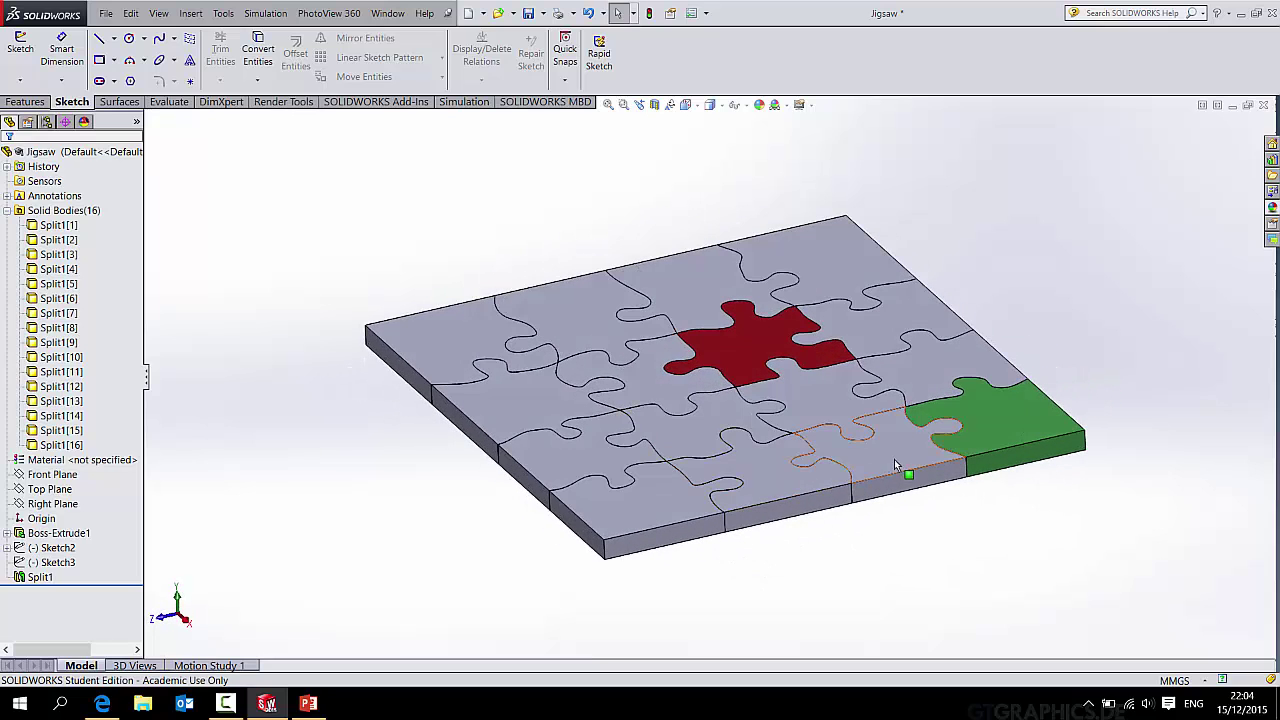
middle_drag(989, 421, 908, 514)
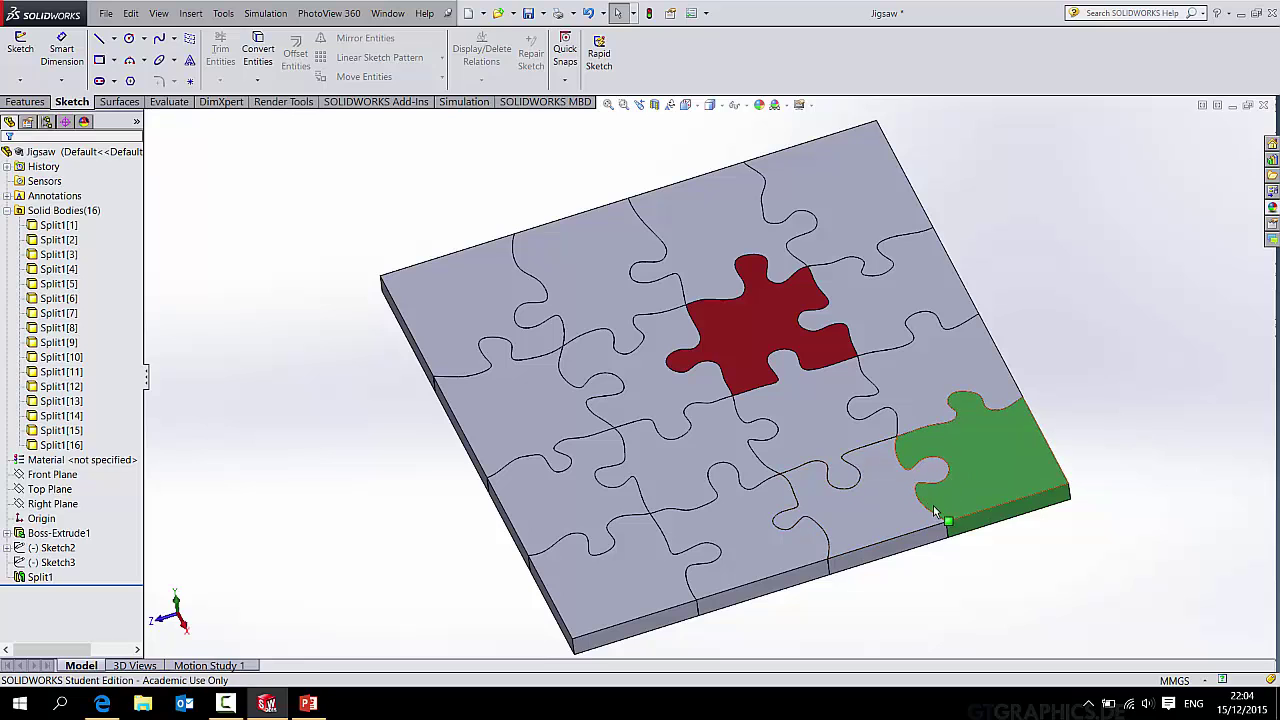
scroll(933, 505, down, 5)
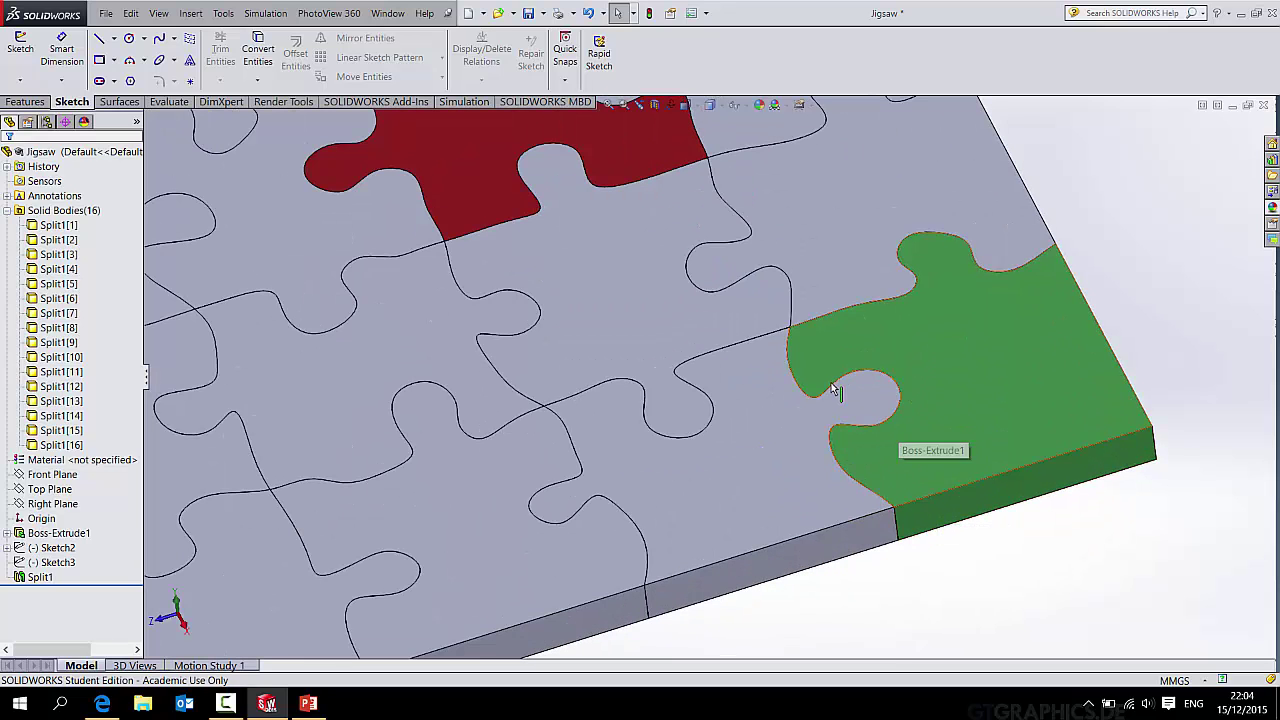
scroll(835, 390, up, 5)
scroll(800, 423, up, 3)
middle_drag(780, 410, 744, 376)
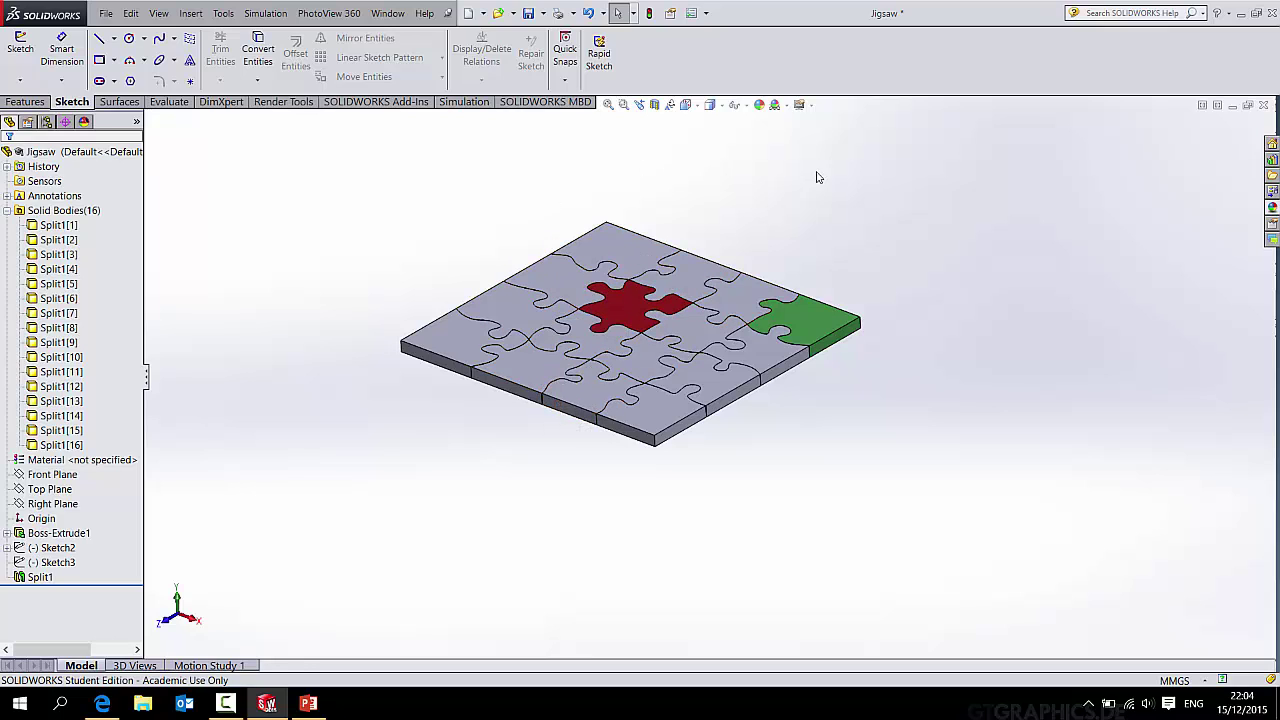
click(529, 15)
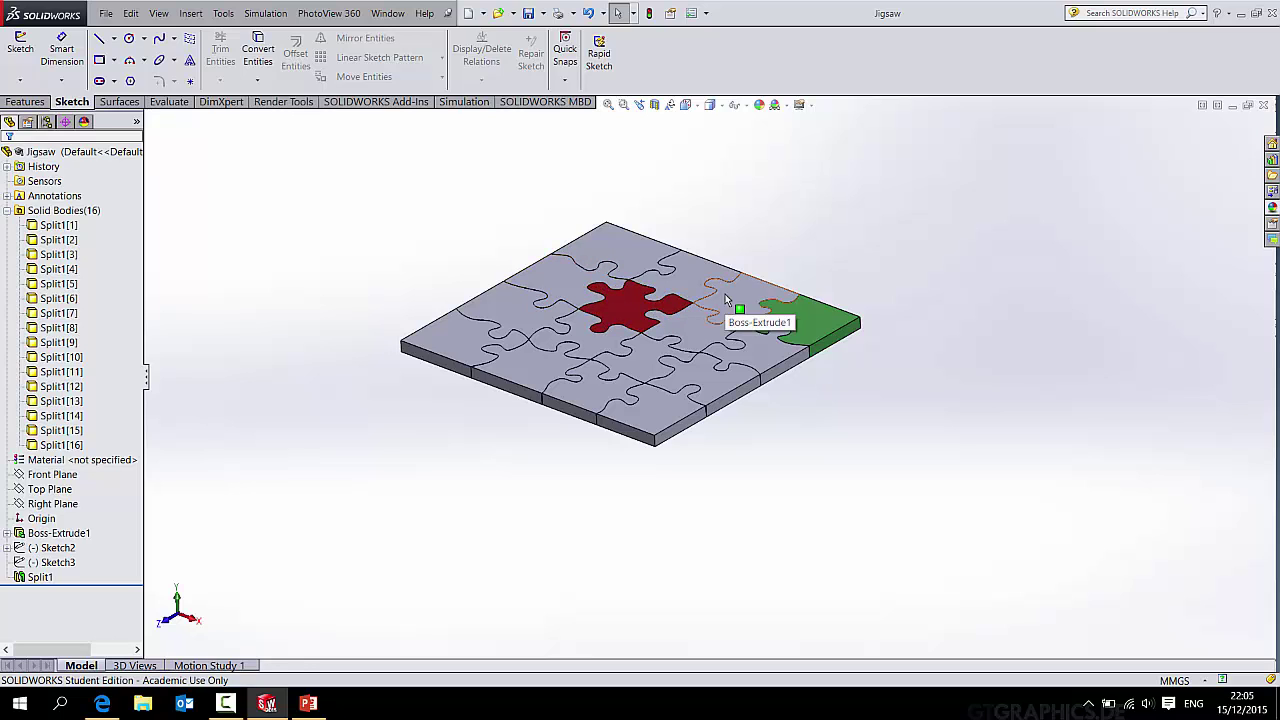
Start Save Bodies and pick the first seven pieces, including Bodies 8, 5 and 1
click(190, 14)
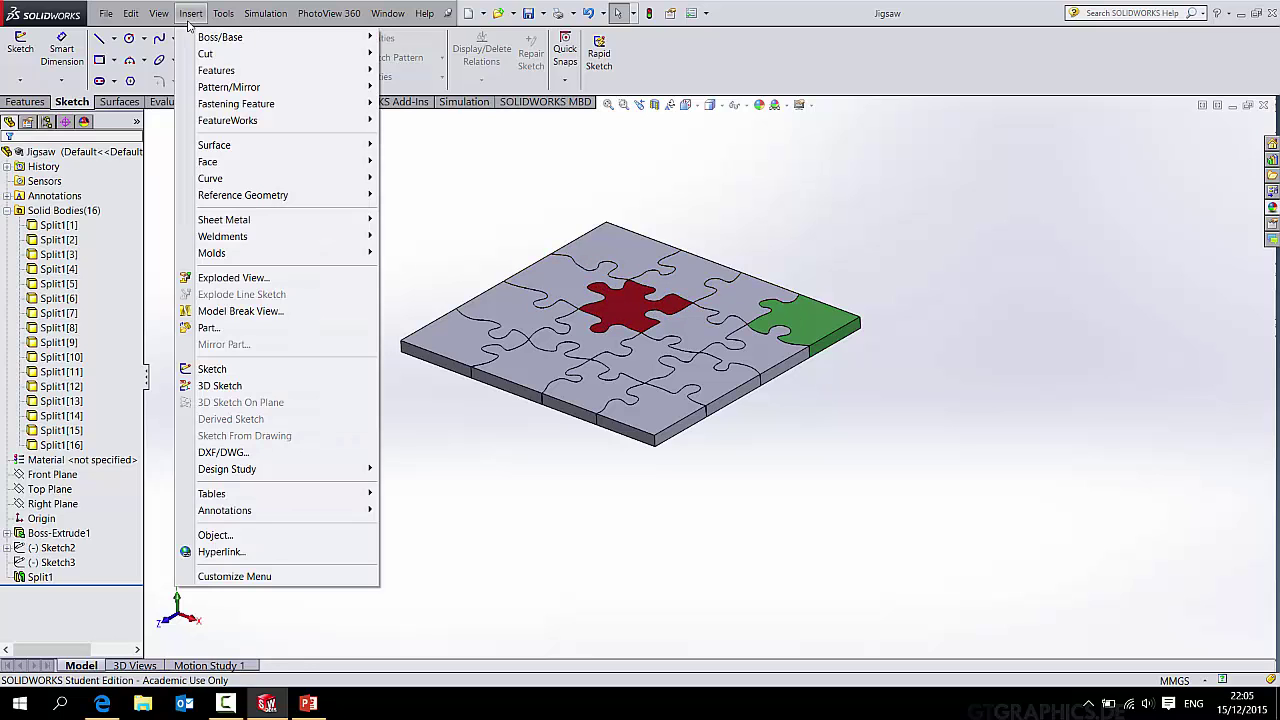
mouse_move(215, 72)
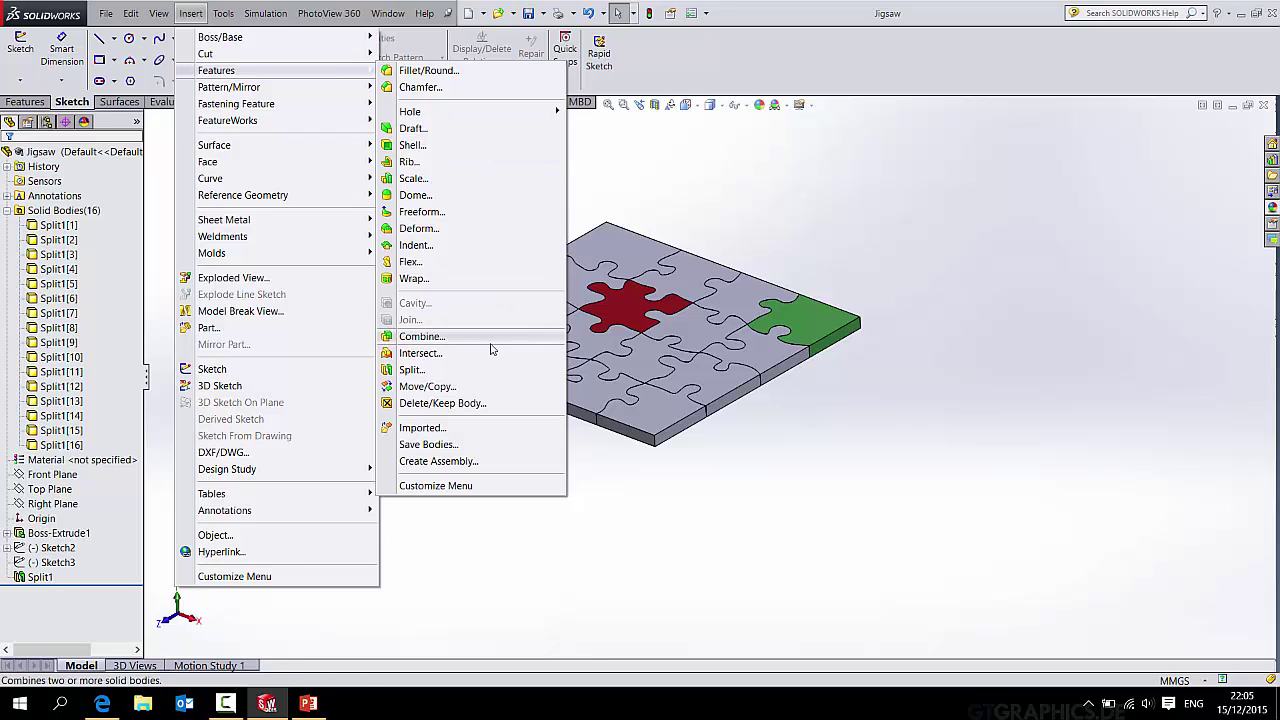
click(428, 444)
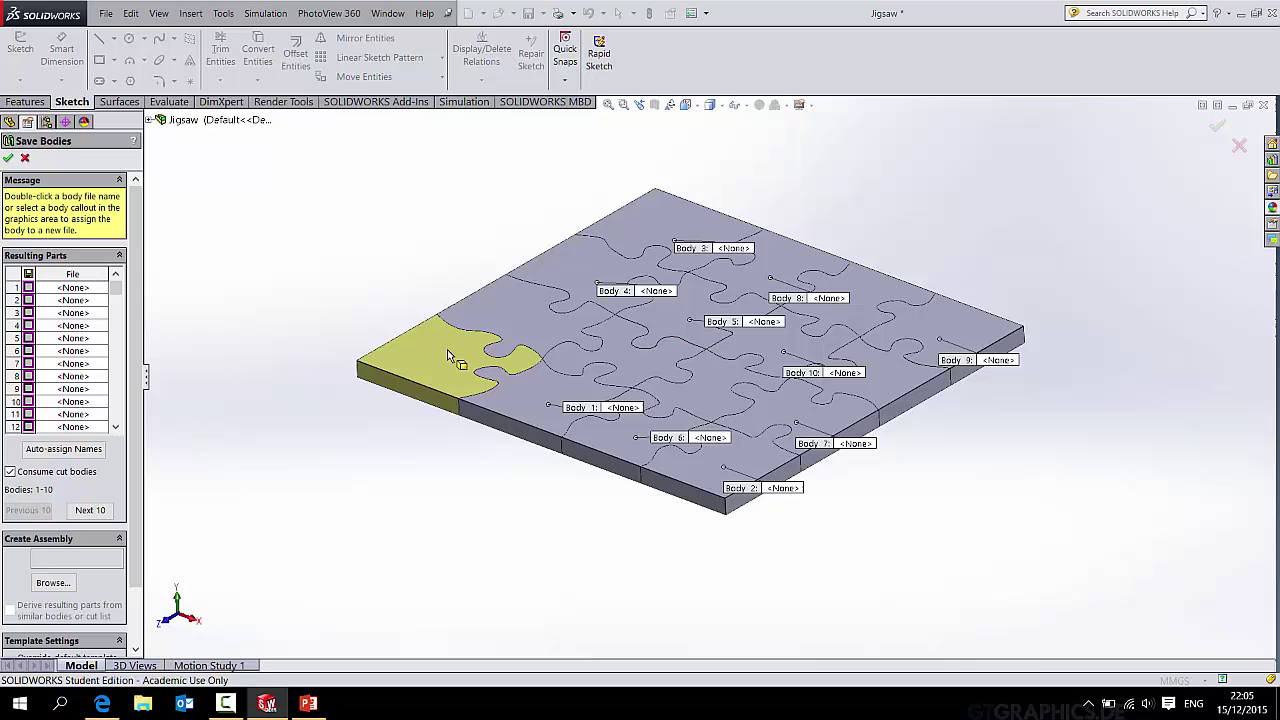
click(465, 345)
click(545, 315)
click(608, 260)
click(764, 270)
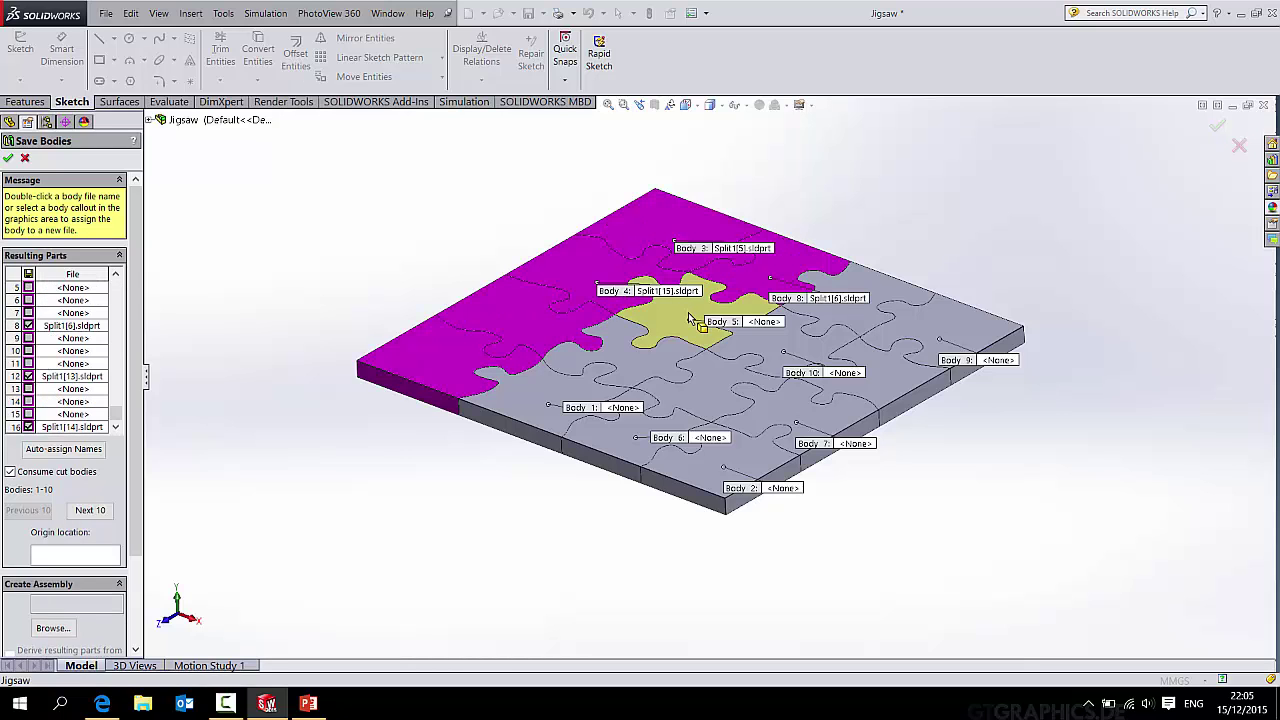
click(664, 328)
click(615, 358)
click(540, 405)
Pick the remaining pieces, including Bodies 7 and 2, then minimise SOLIDWORKS
click(675, 412)
click(745, 370)
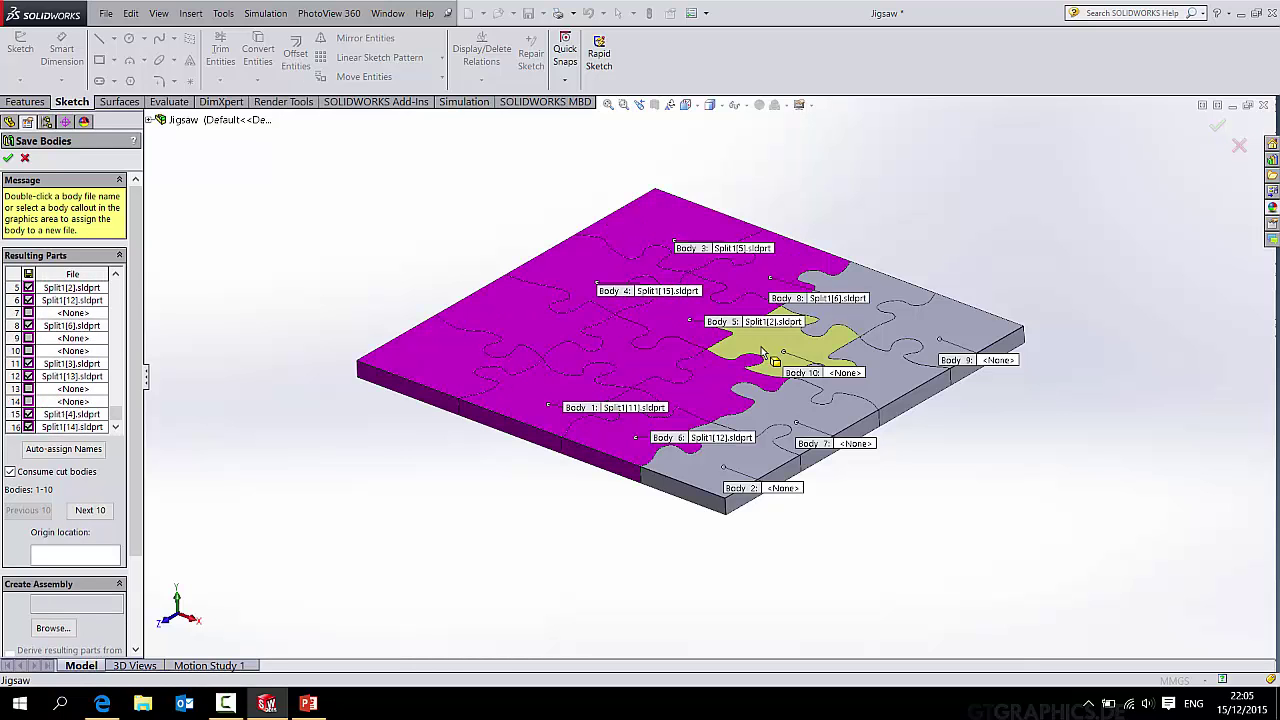
click(840, 320)
click(900, 295)
click(970, 350)
click(895, 395)
click(833, 420)
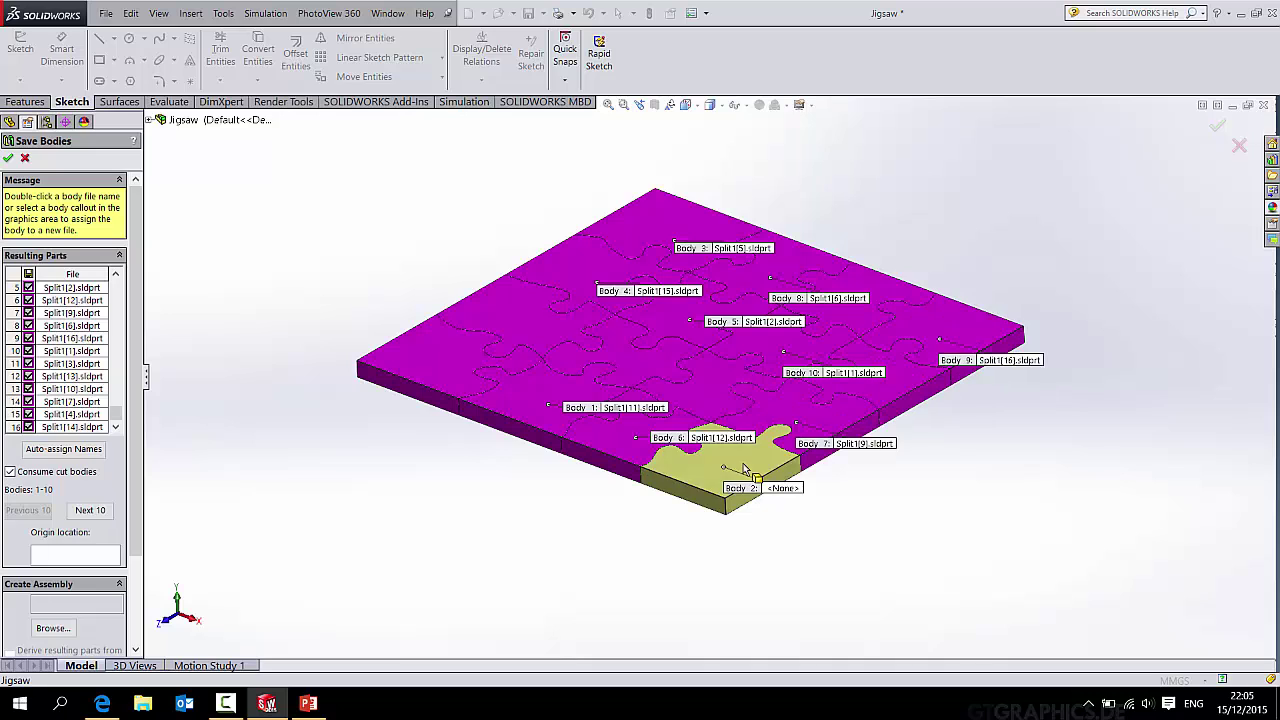
click(748, 476)
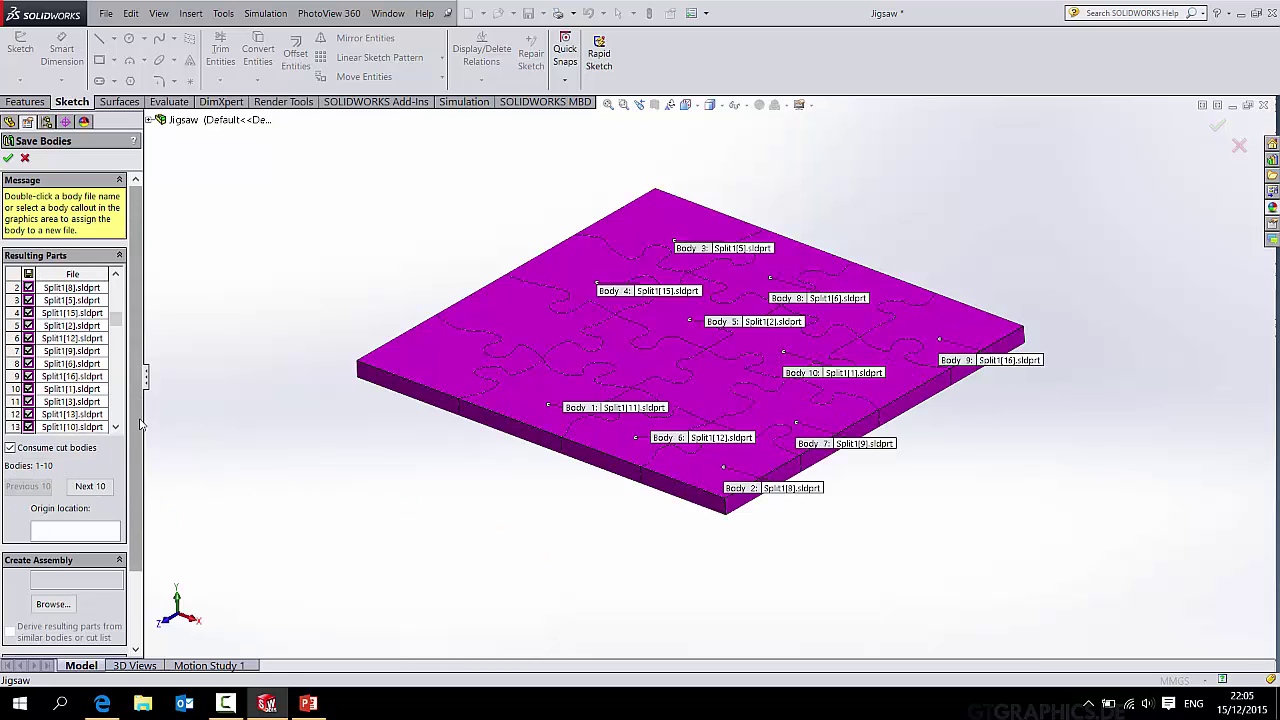
scroll(140, 425, down, 2)
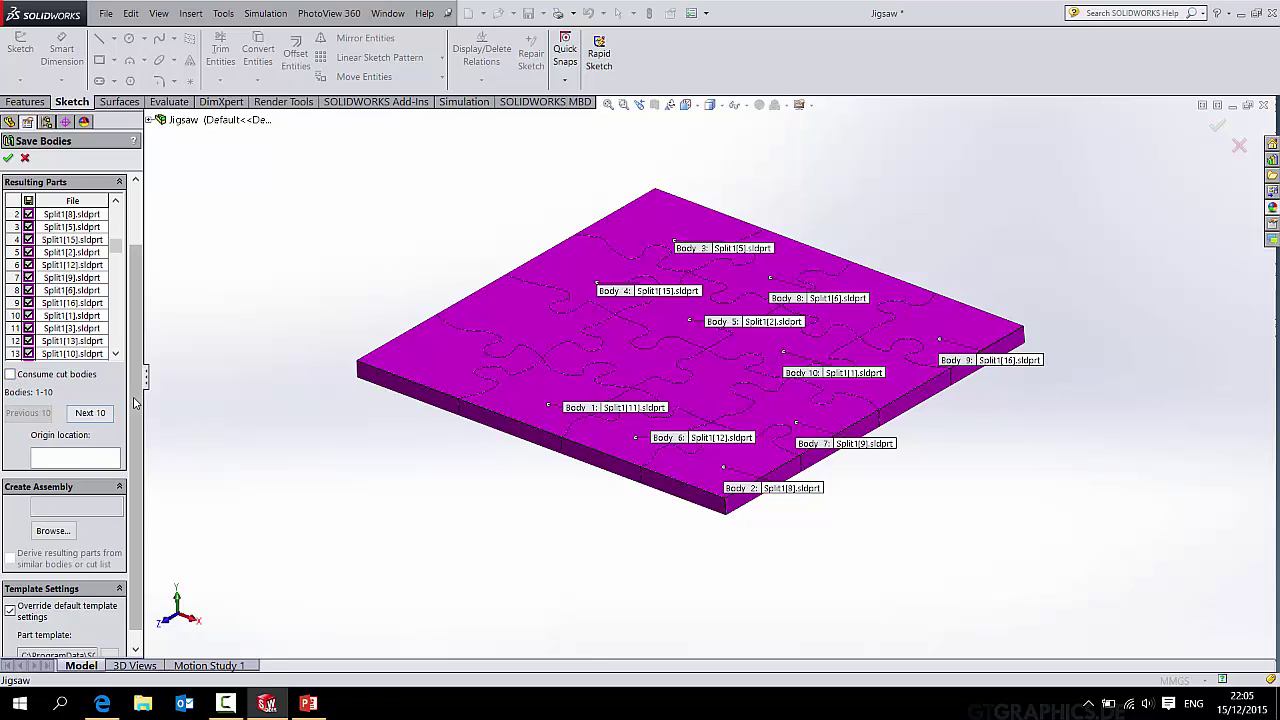
scroll(143, 470, down, 1)
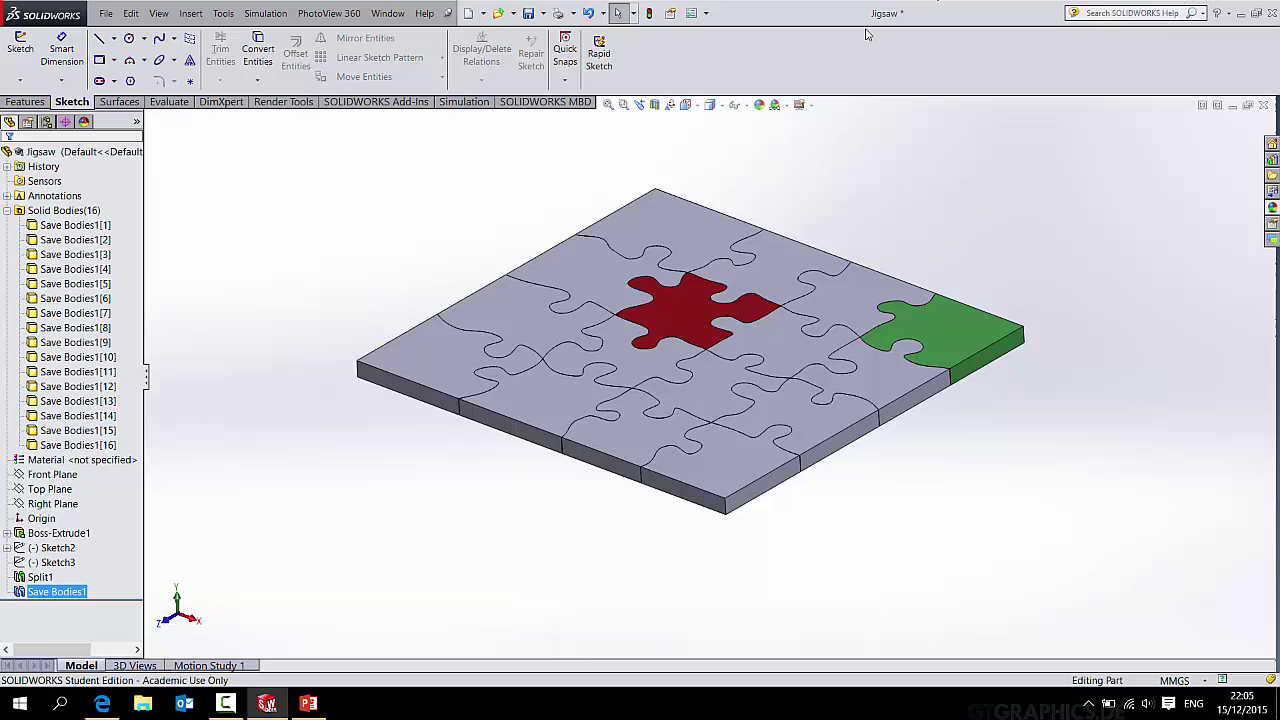
click(1240, 16)
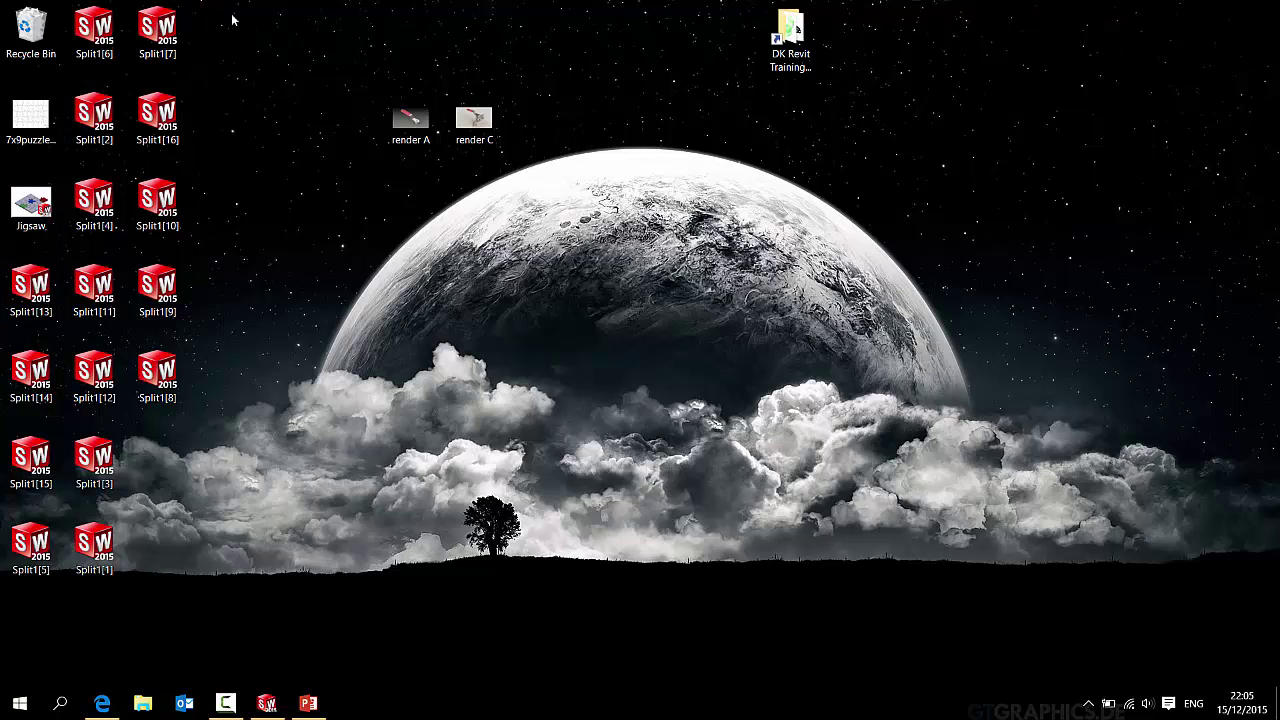
Box-select the newly exported Split1 part icons on the desktop
drag(245, 6, 58, 608)
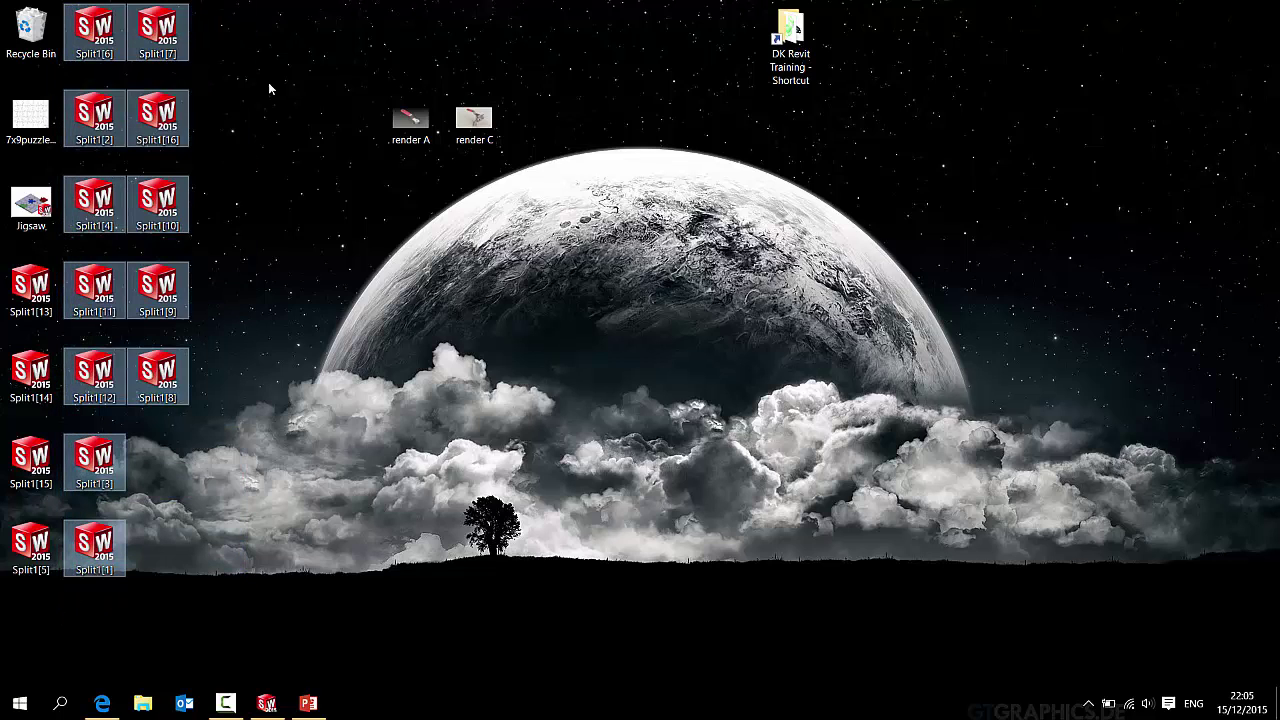
click(249, 17)
drag(240, 2, 61, 597)
Bring the Jigsaw model back, view the board flatter, then minimise SOLIDWORKS again
click(266, 703)
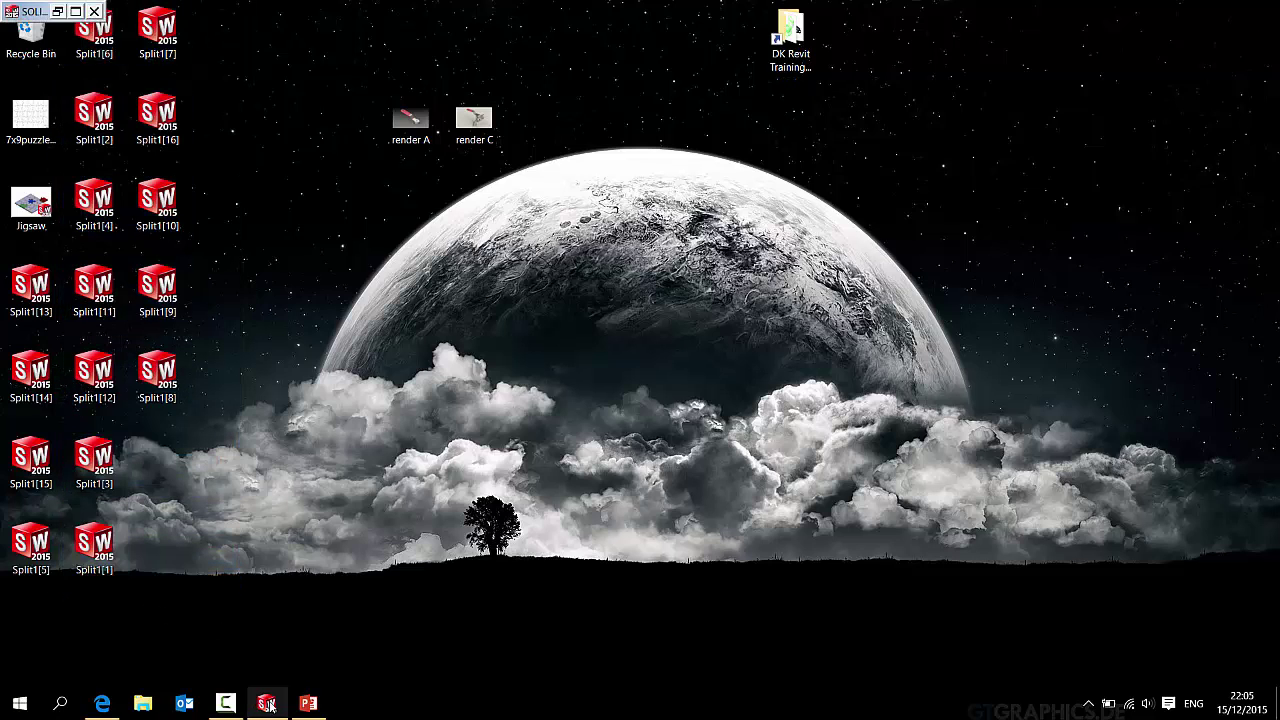
middle_drag(614, 393, 634, 278)
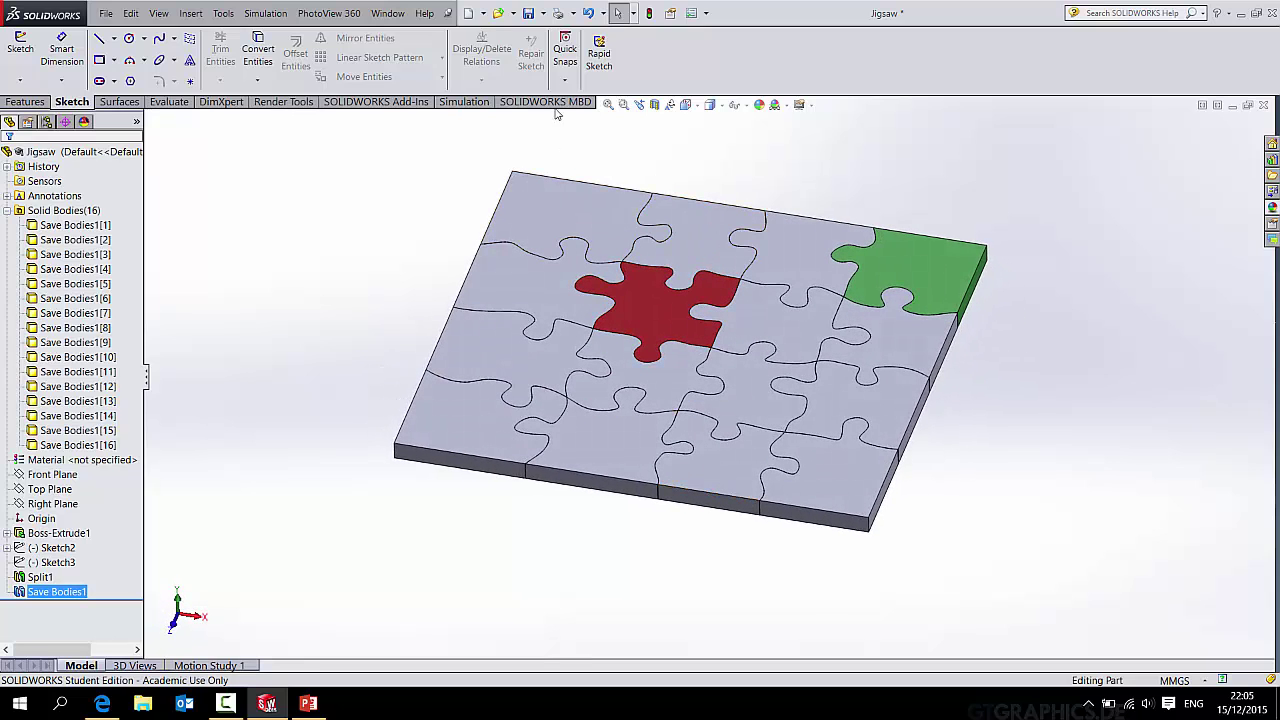
click(530, 13)
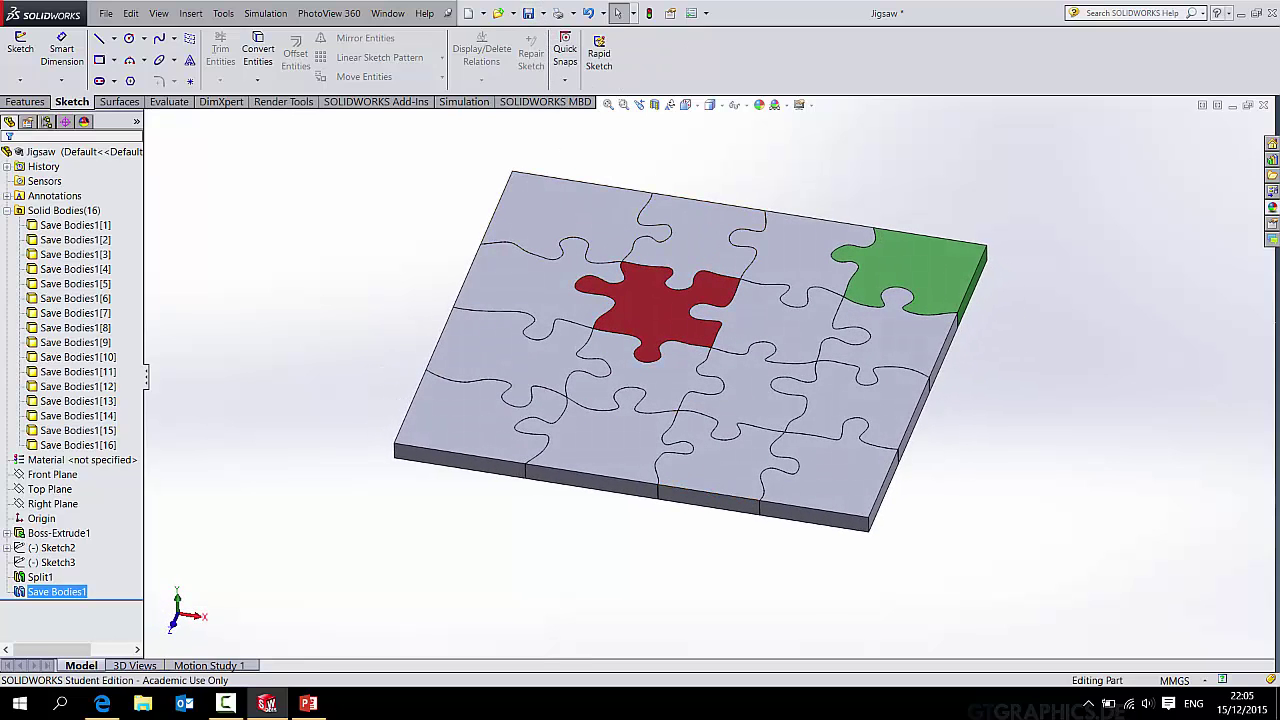
click(1240, 12)
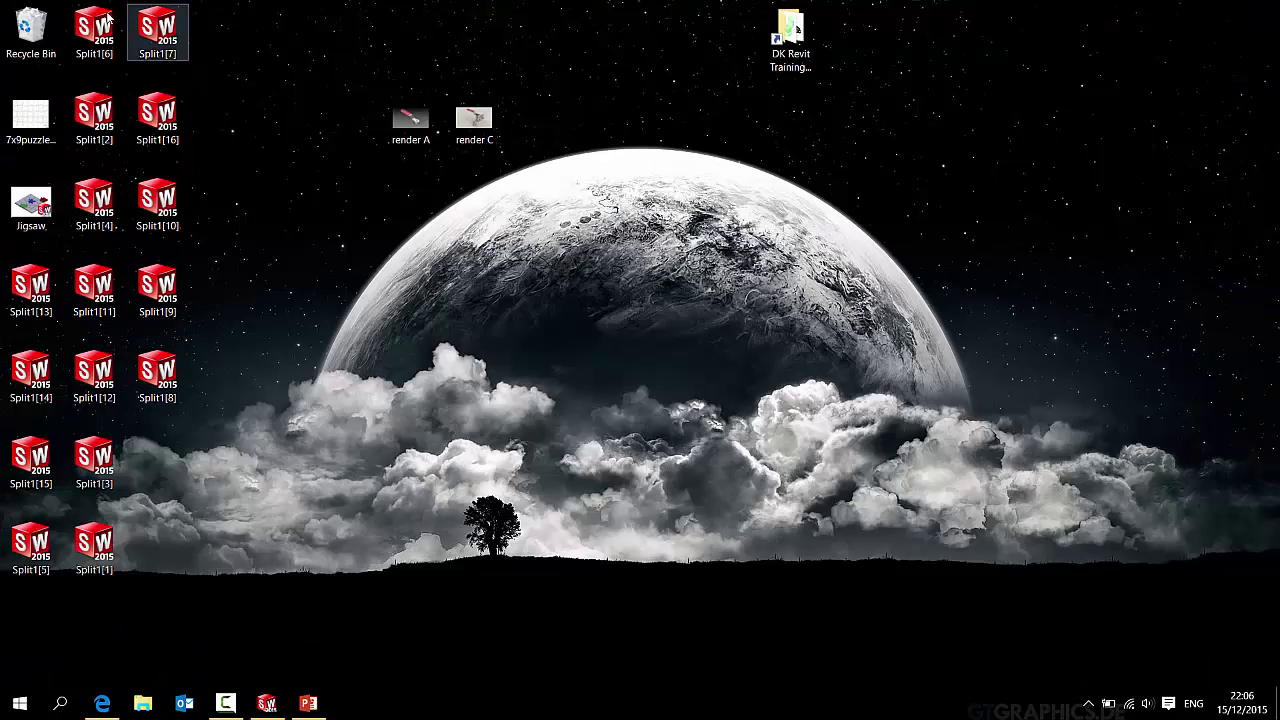
double_click(95, 288)
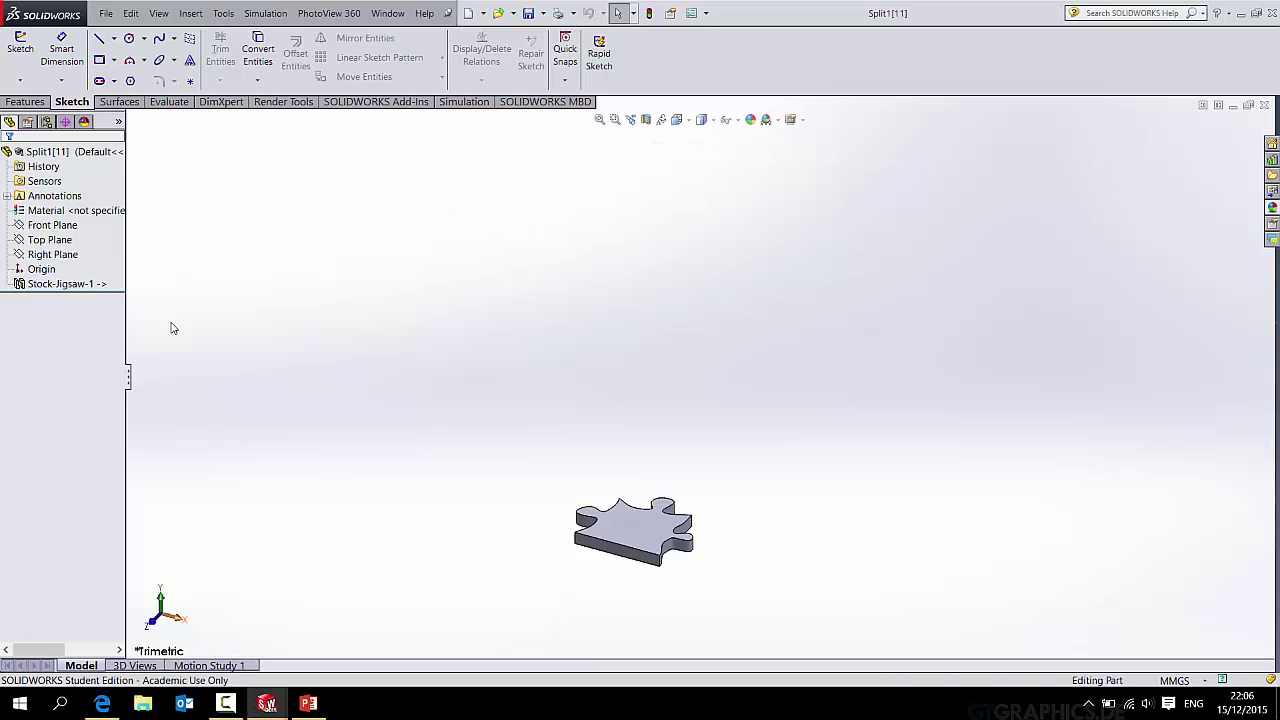
mouse_move(572, 568)
middle_down()
mouse_move(660, 549)
mouse_move(654, 446)
mouse_move(553, 563)
middle_up()
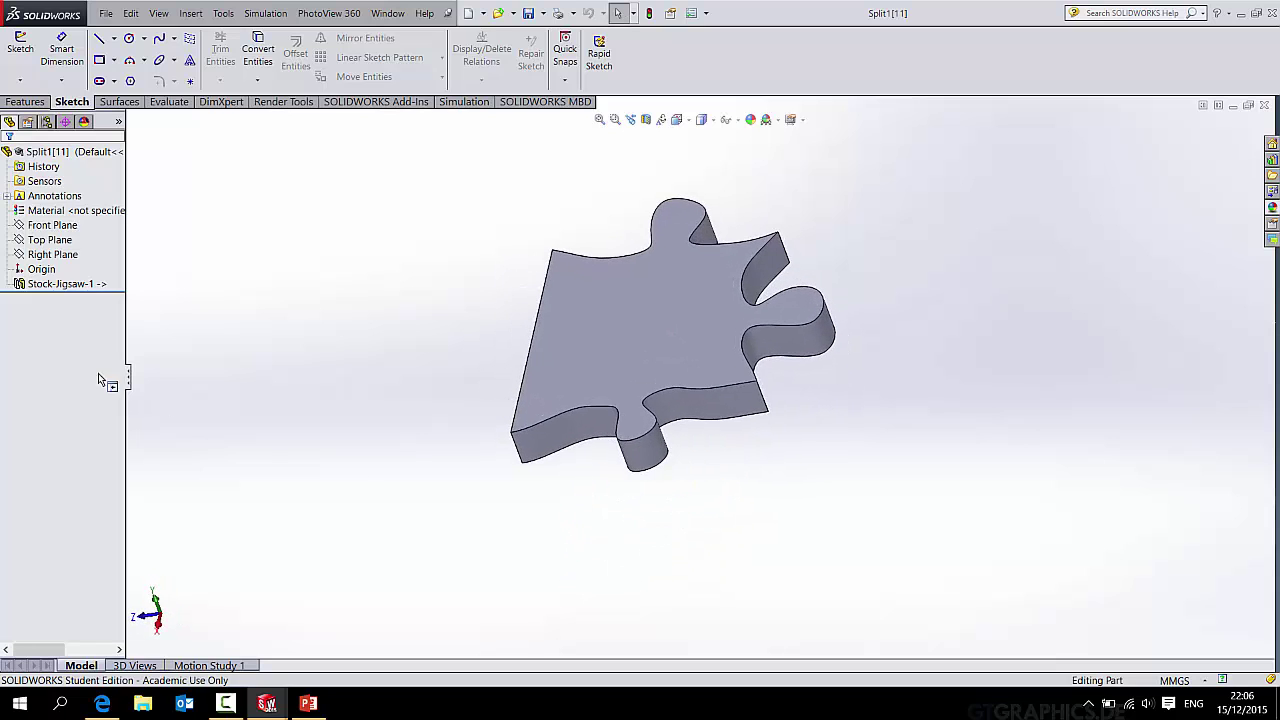
click(44, 285)
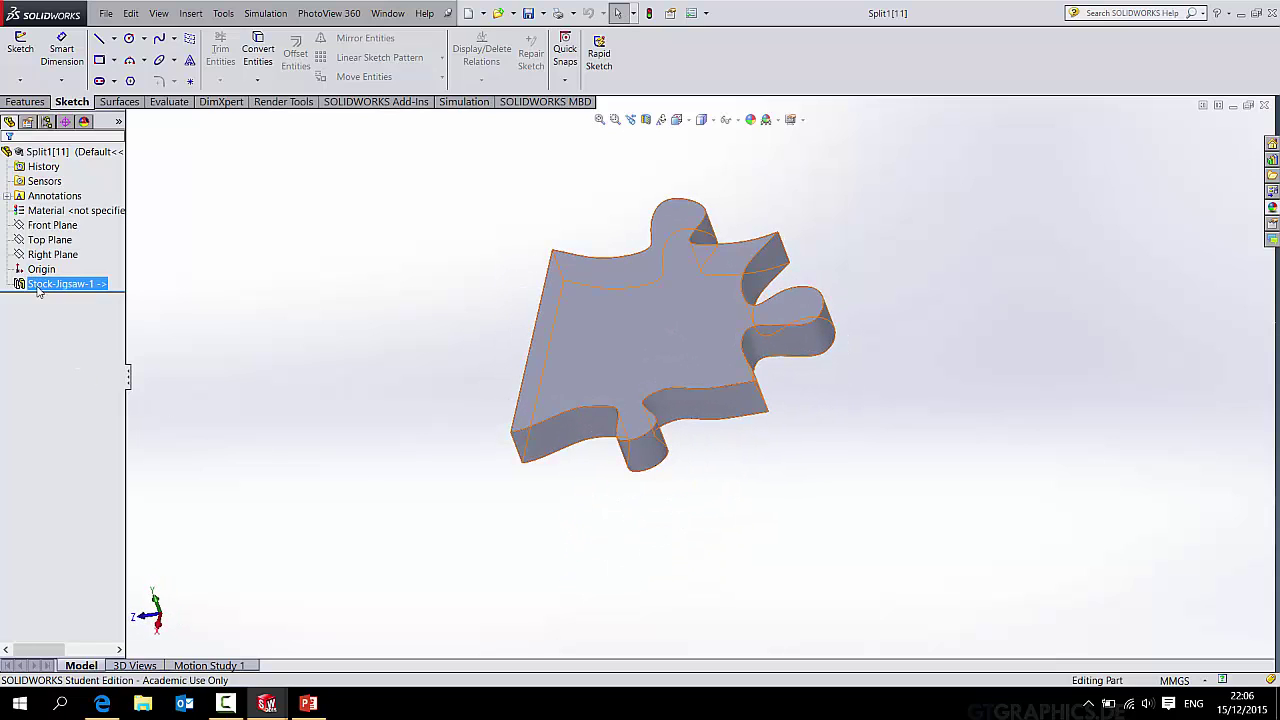
click(103, 300)
click(268, 704)
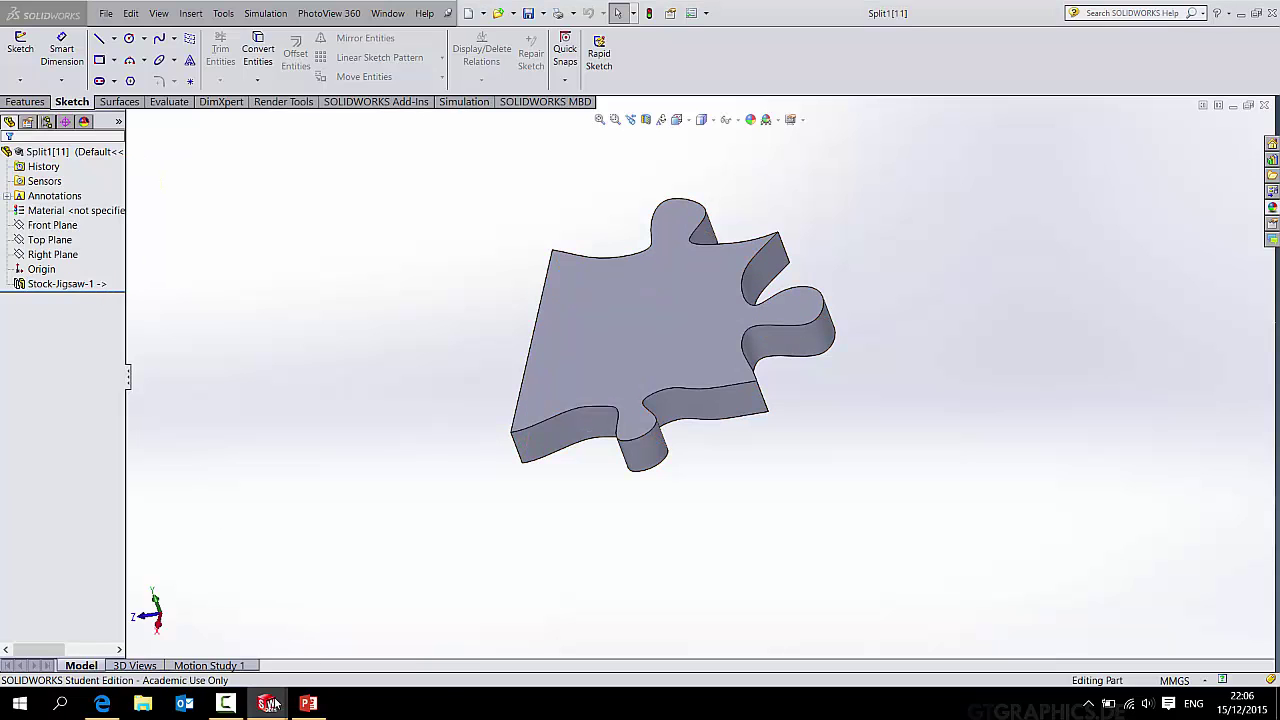
click(200, 630)
middle_drag(606, 395, 591, 440)
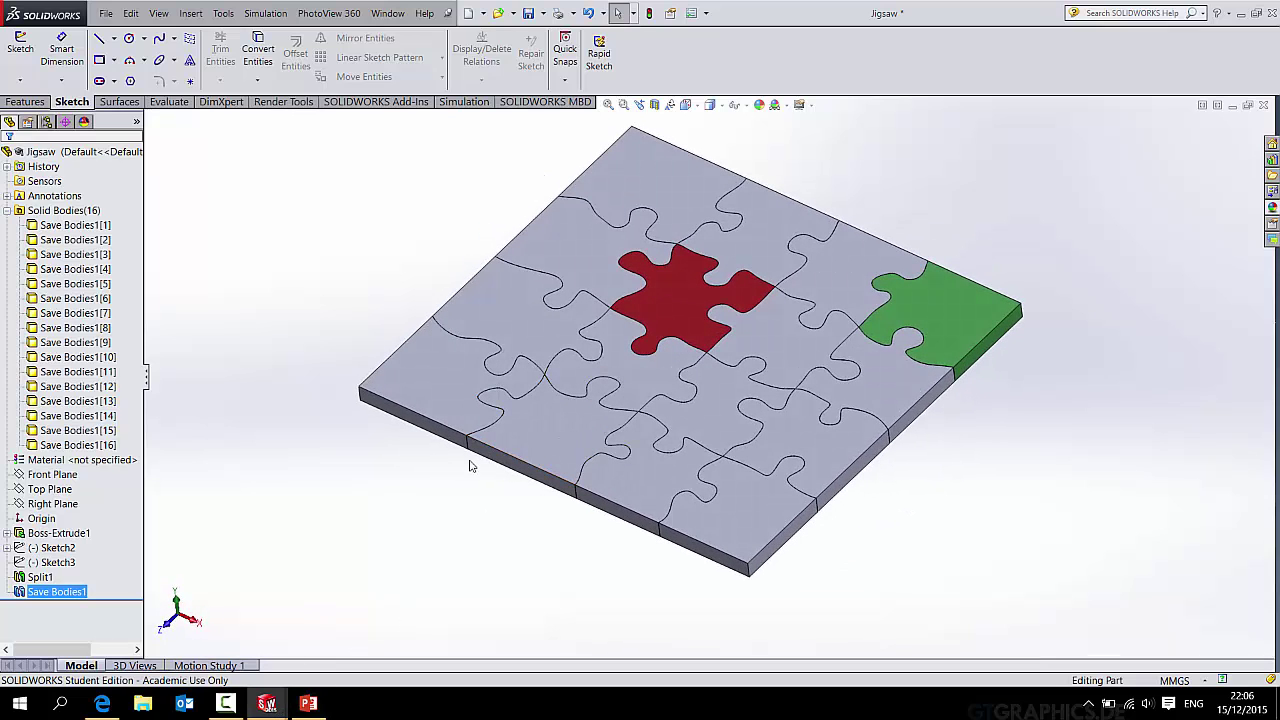
mouse_move(267, 704)
click(366, 606)
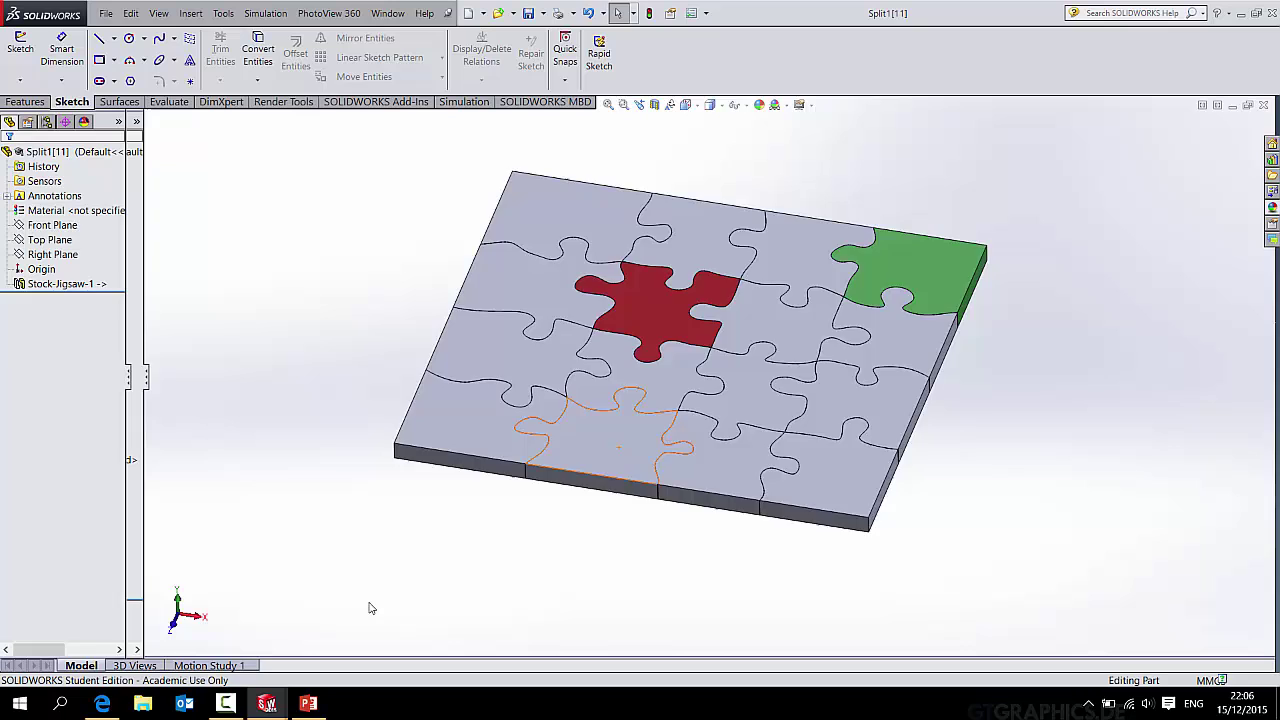